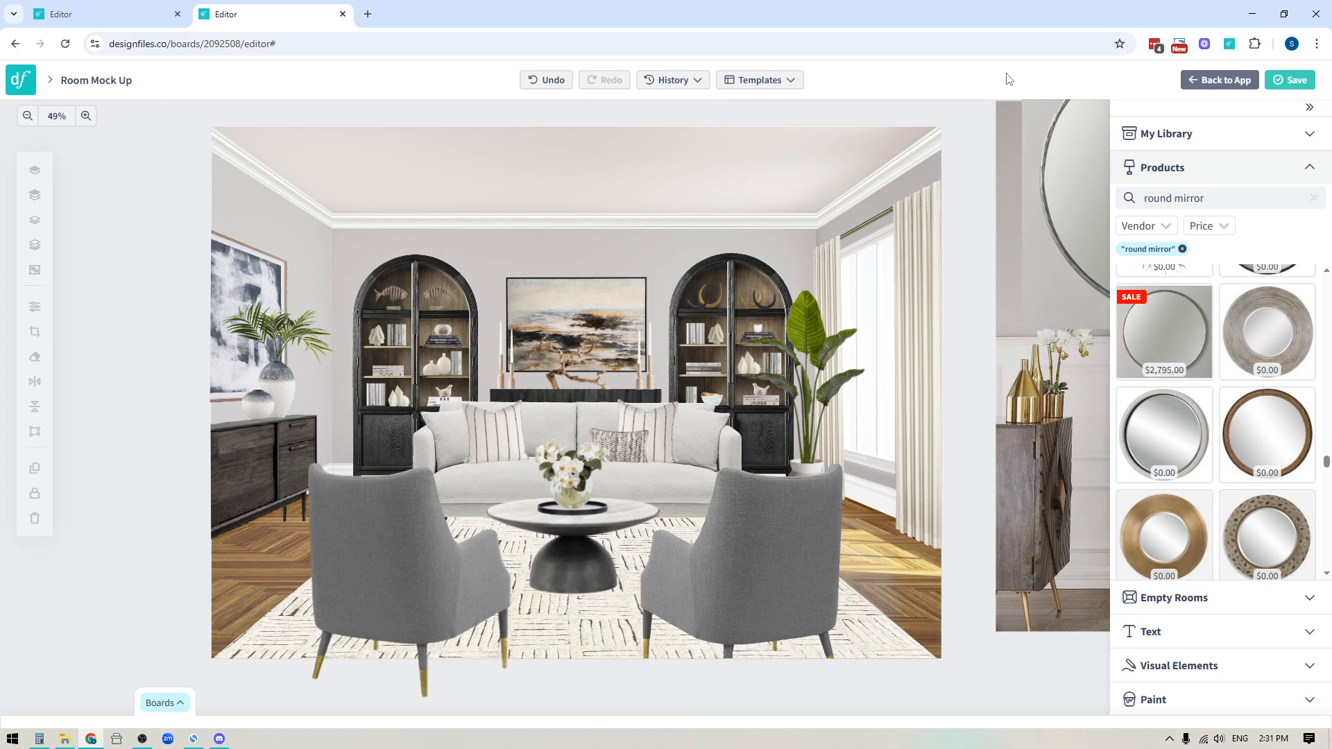
# Step: Crop the left armchair's legs so they end at the lower edge of the room image
pyautogui.click(384, 500)
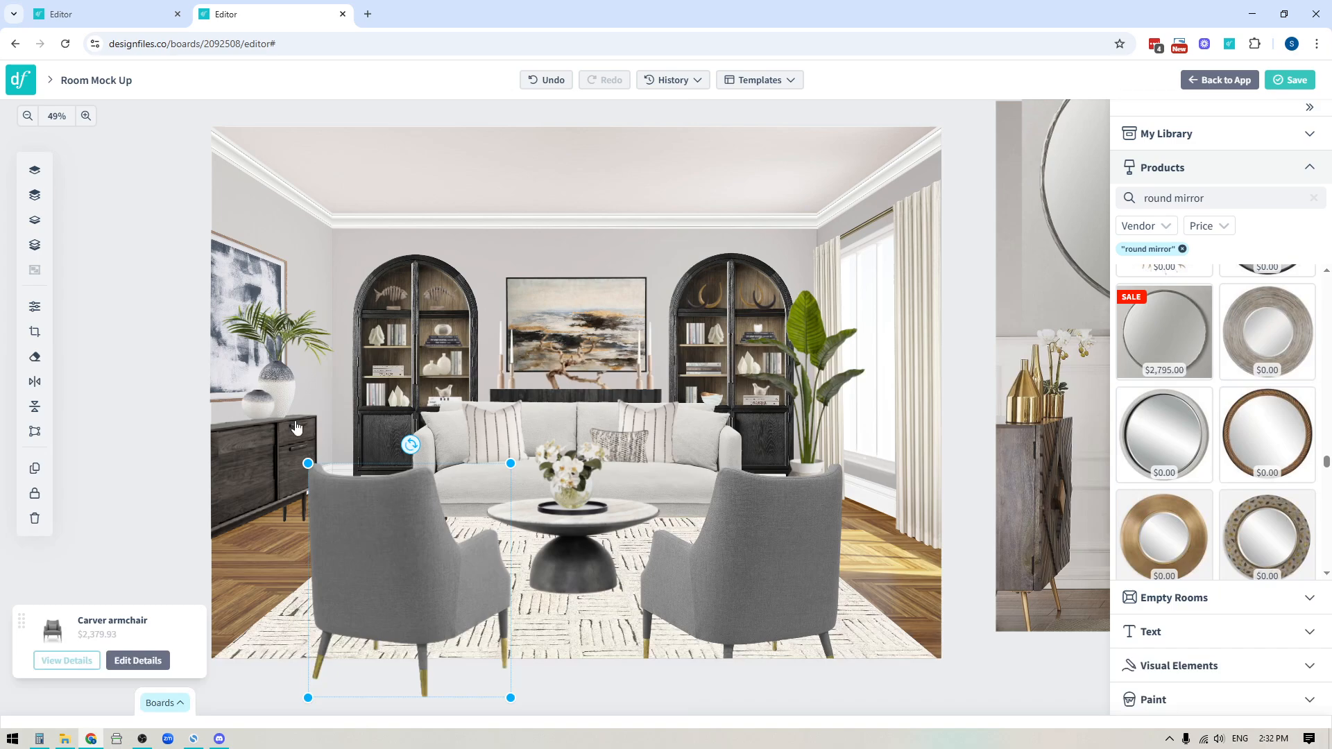
pyautogui.moveTo(966, 430)
pyautogui.mouseDown()
pyautogui.moveTo(978, 431)
pyautogui.moveTo(967, 419)
pyautogui.mouseUp()
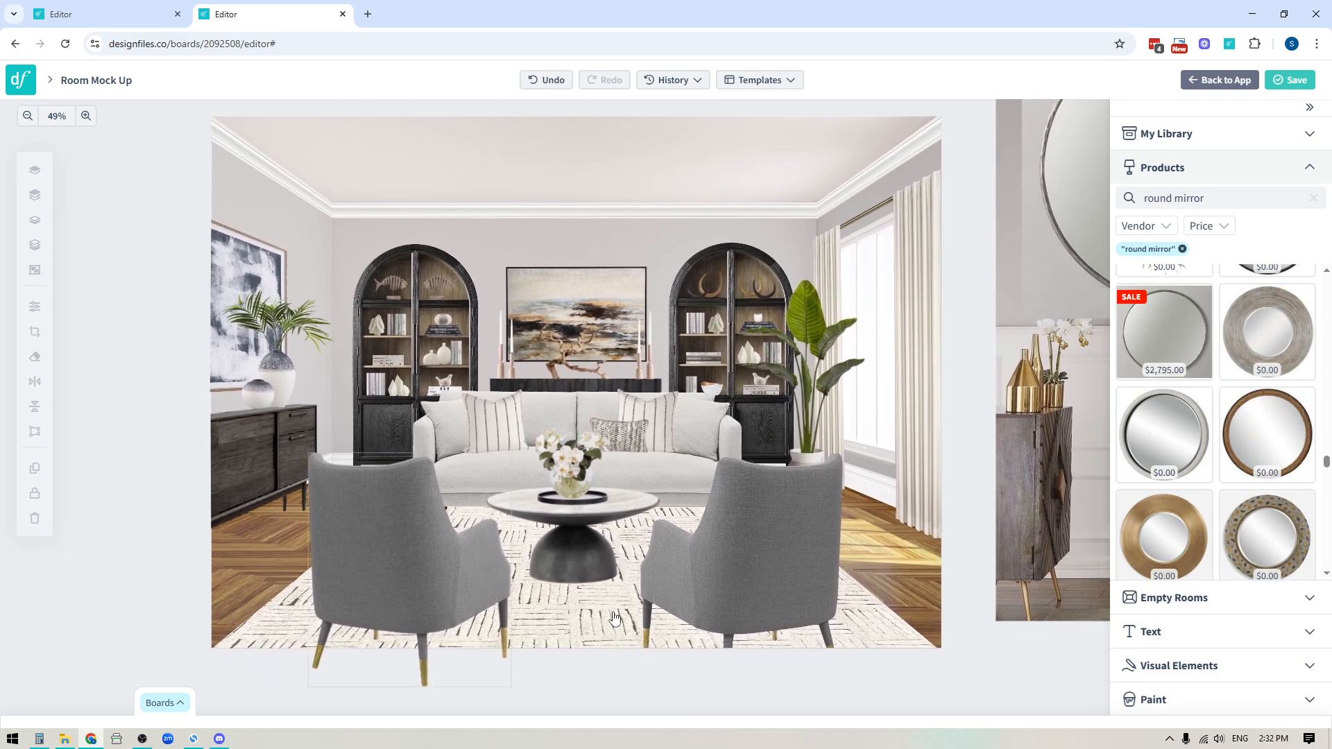
pyautogui.click(392, 524)
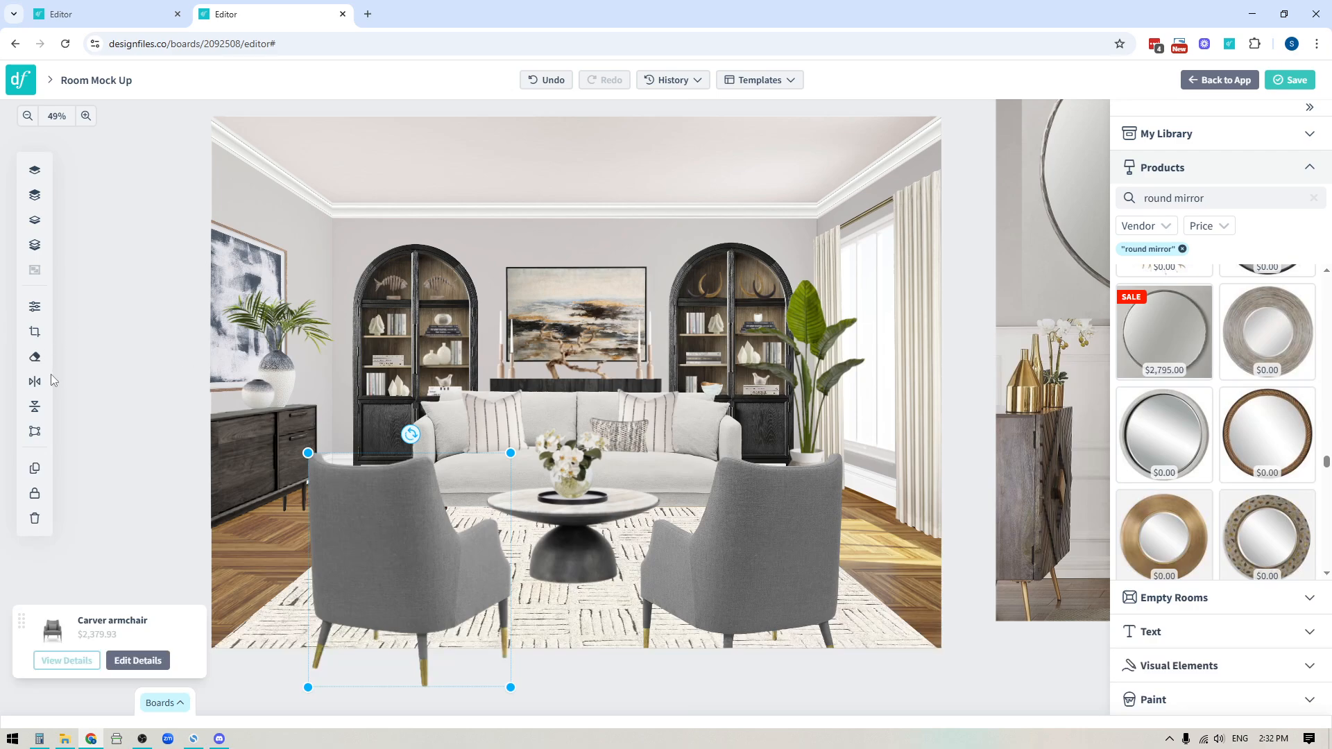
pyautogui.click(36, 336)
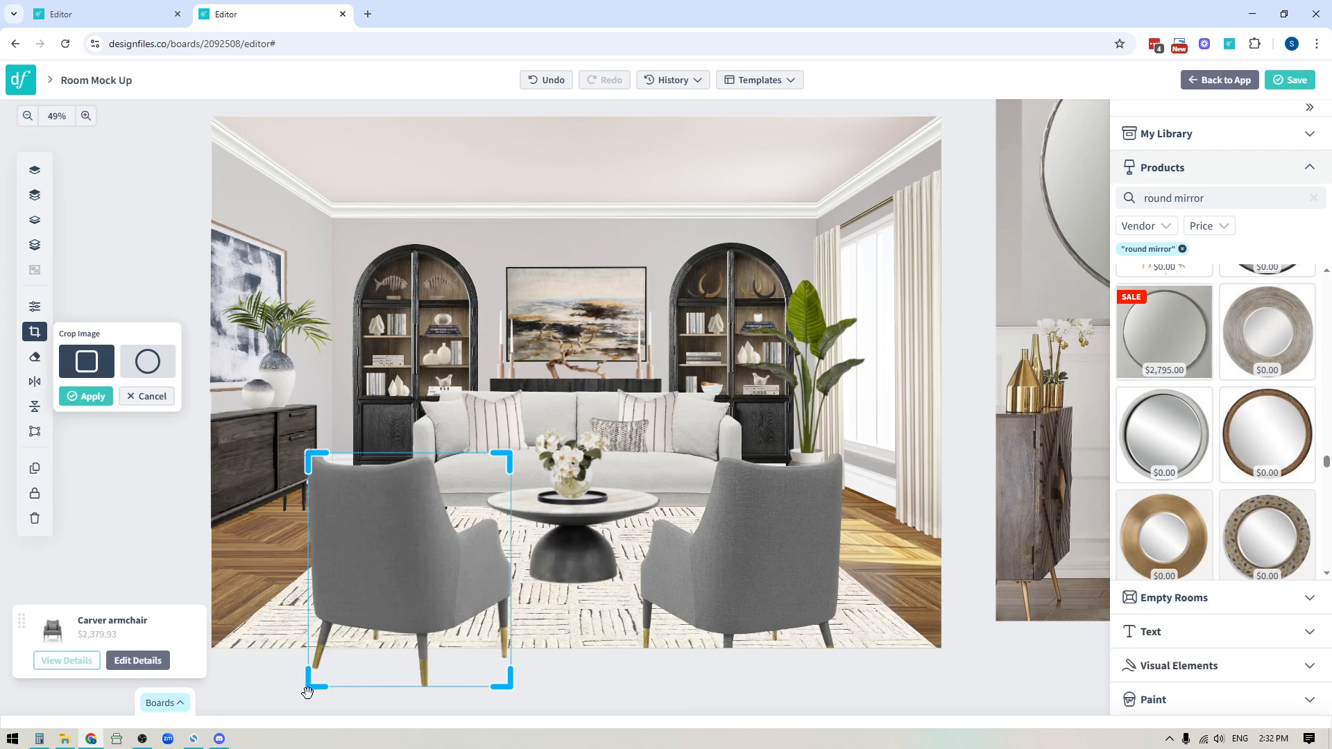
pyautogui.moveTo(508, 690); pyautogui.dragTo(539, 645)
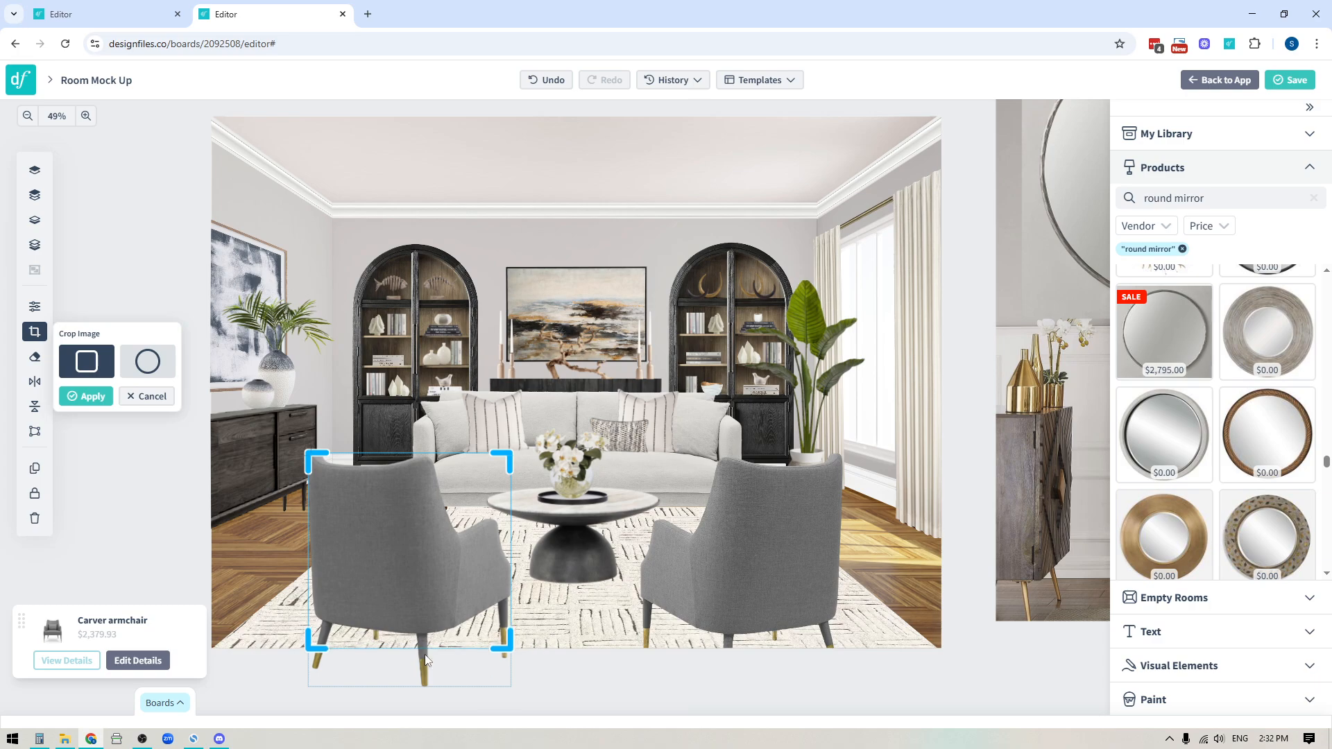
pyautogui.click(92, 397)
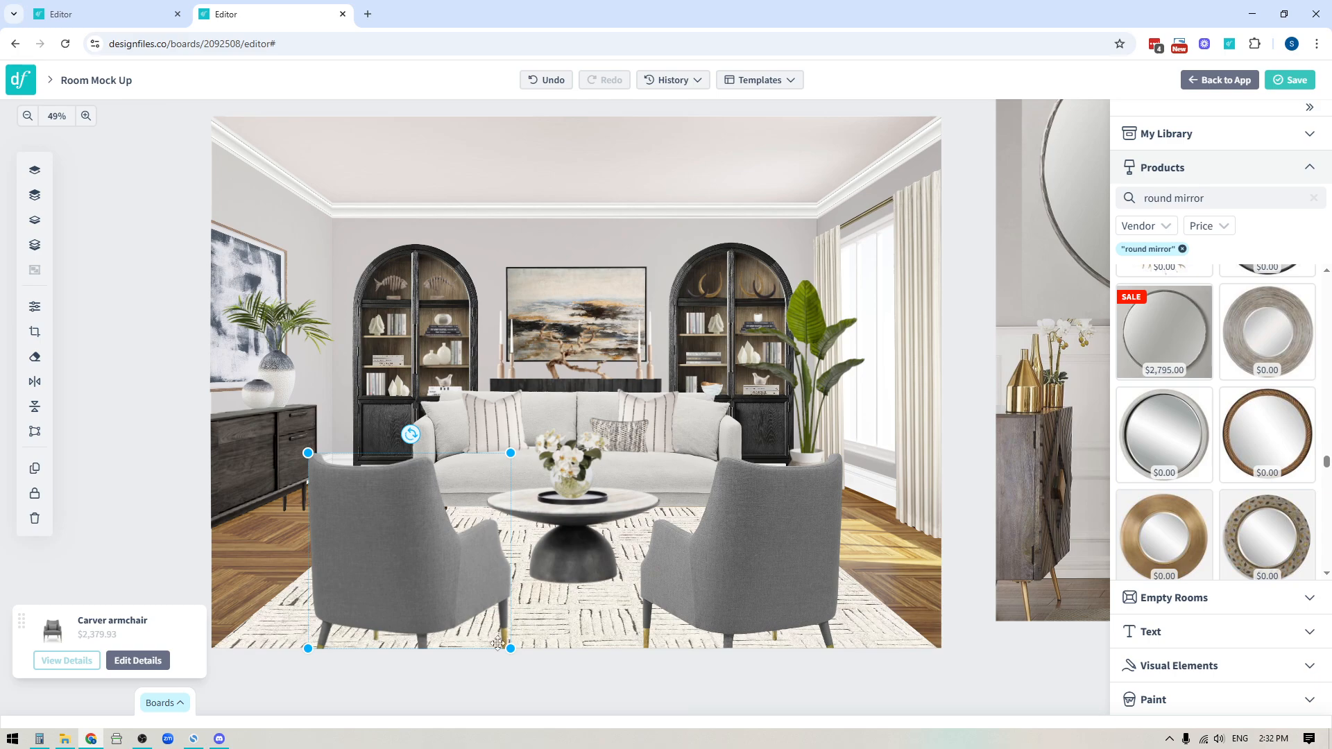
# Step: Bring the curtain image onto the room and remove its background with the Magic Remover, saving the result
pyautogui.click(999, 587)
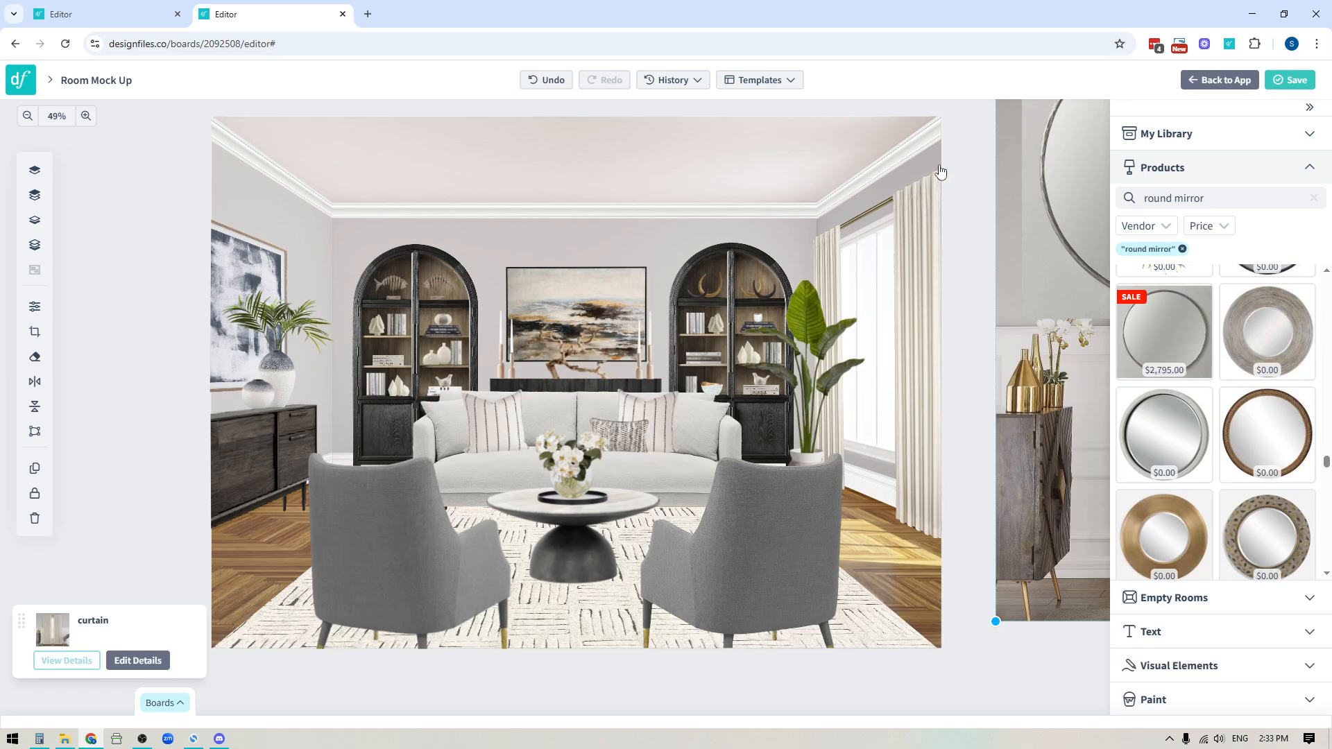
pyautogui.moveTo(1067, 522); pyautogui.dragTo(375, 553)
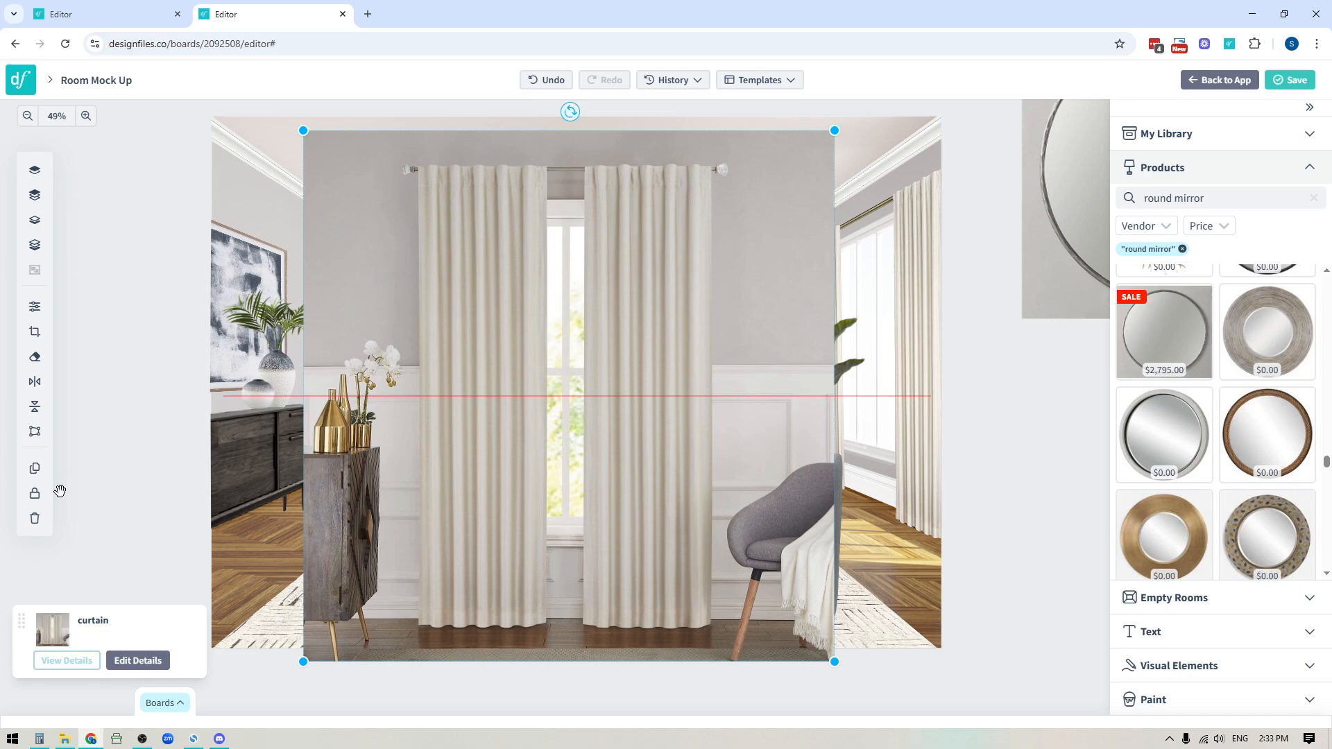
pyautogui.click(34, 356)
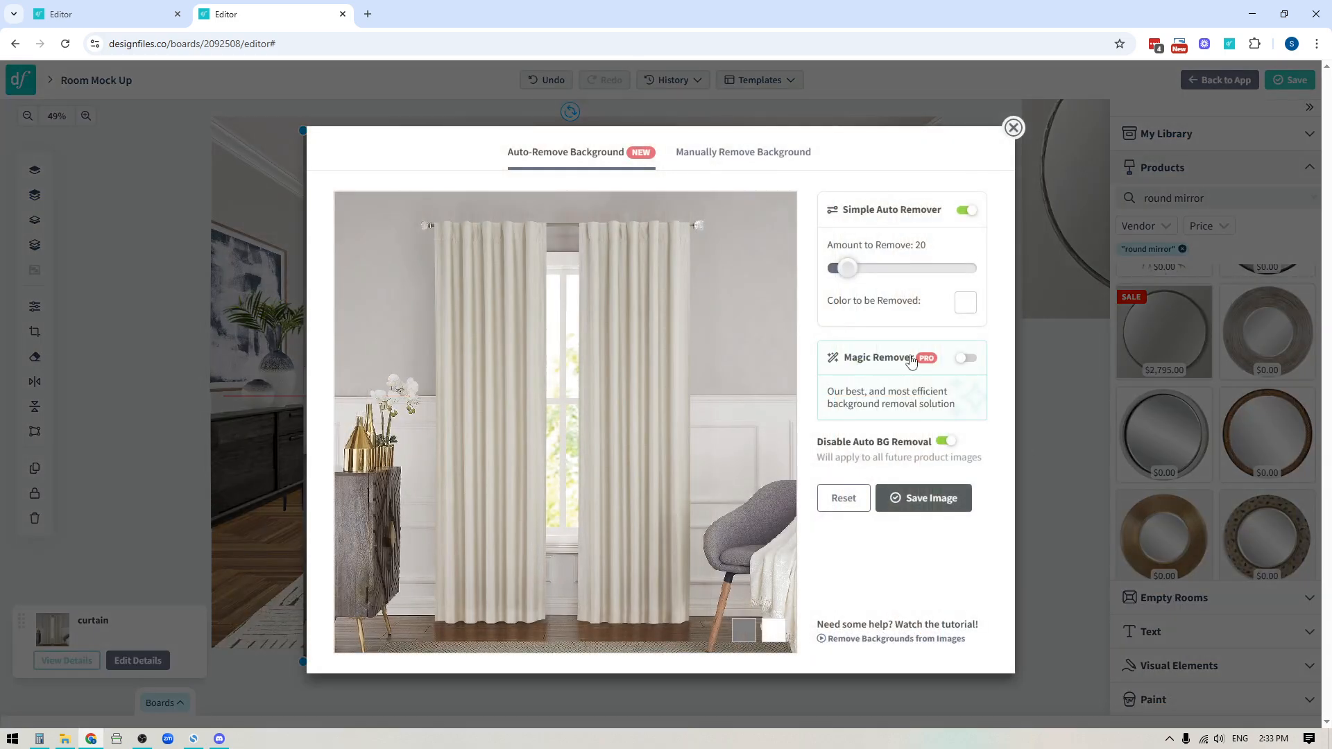
pyautogui.click(962, 360)
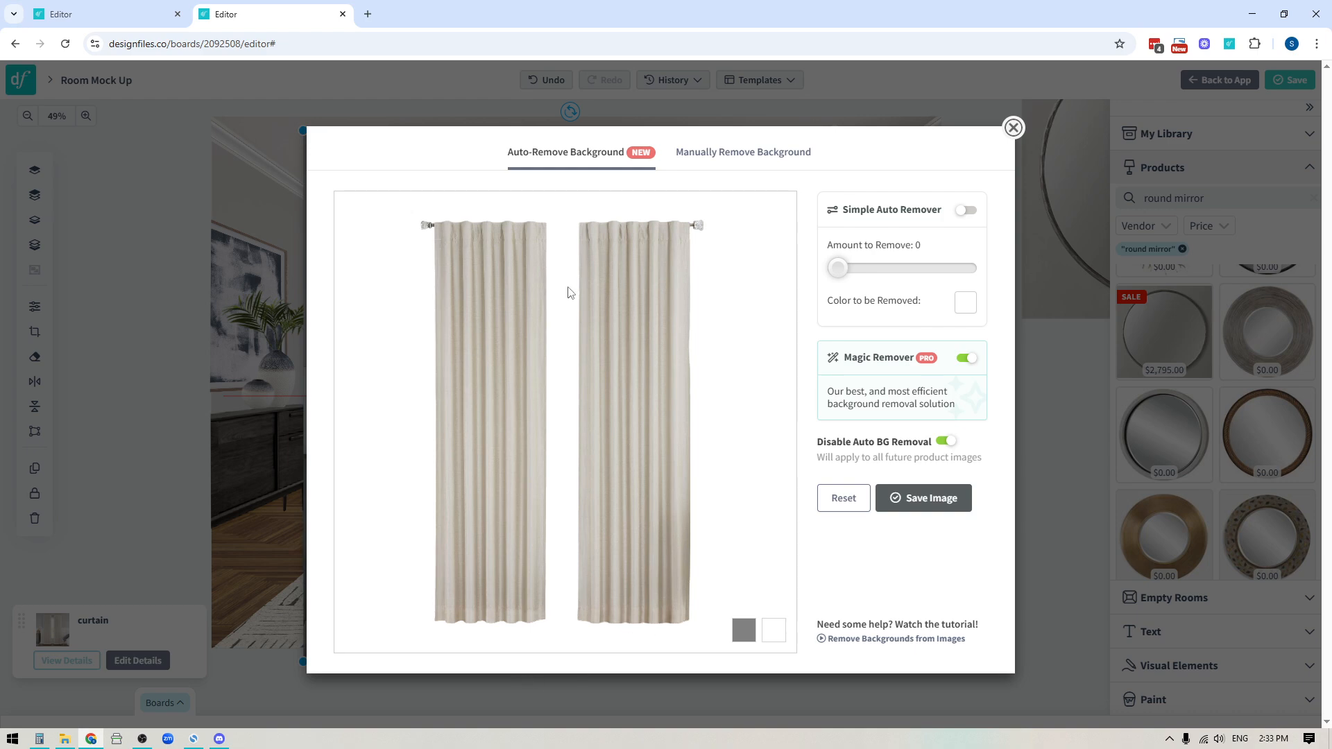
pyautogui.click(919, 496)
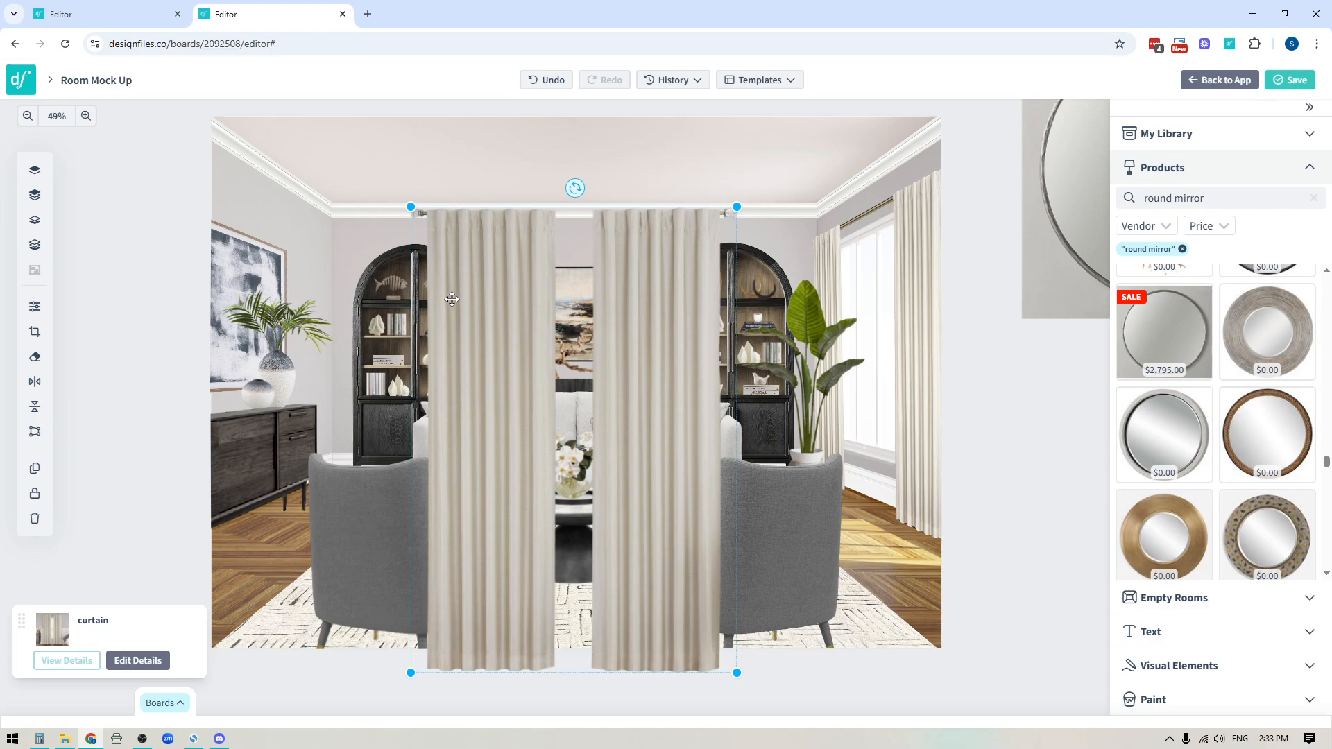
# Step: Crop the curtain image rectangularly to keep only the left panel, without the rod end
pyautogui.click(32, 337)
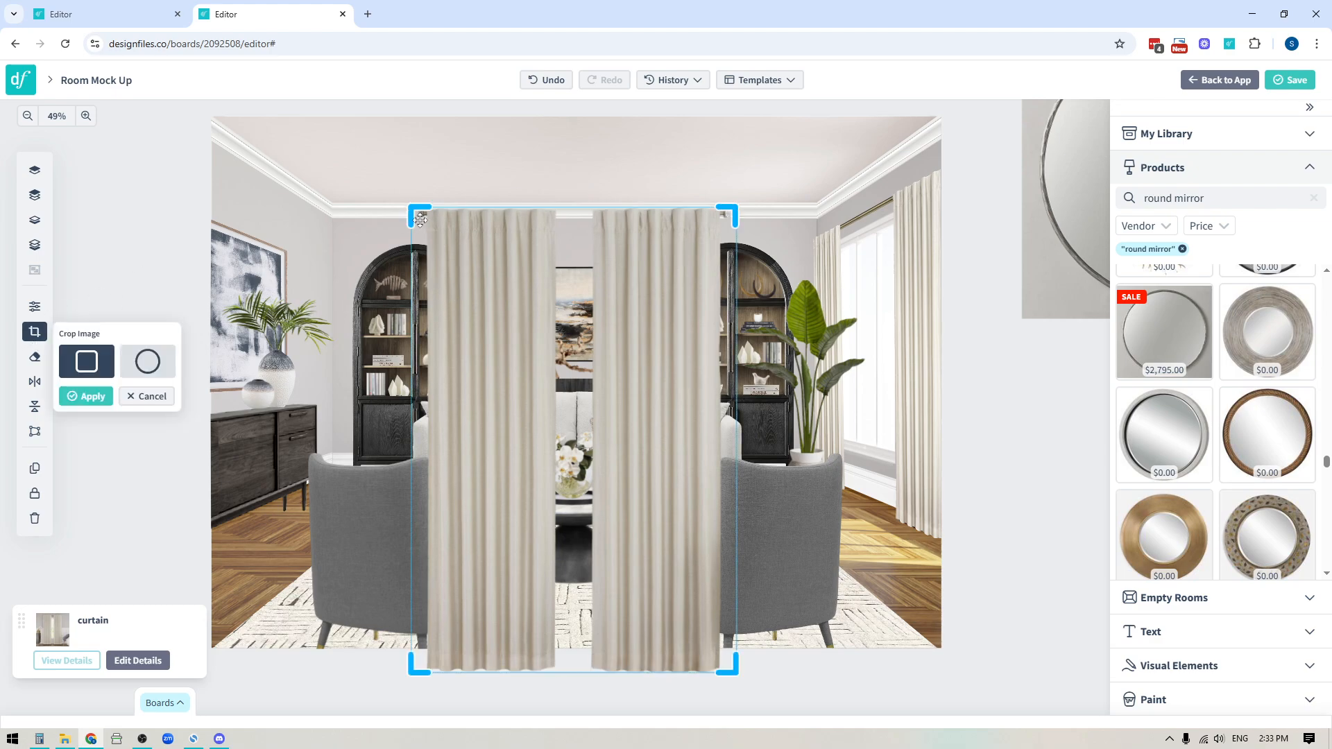
pyautogui.moveTo(420, 221); pyautogui.dragTo(438, 221)
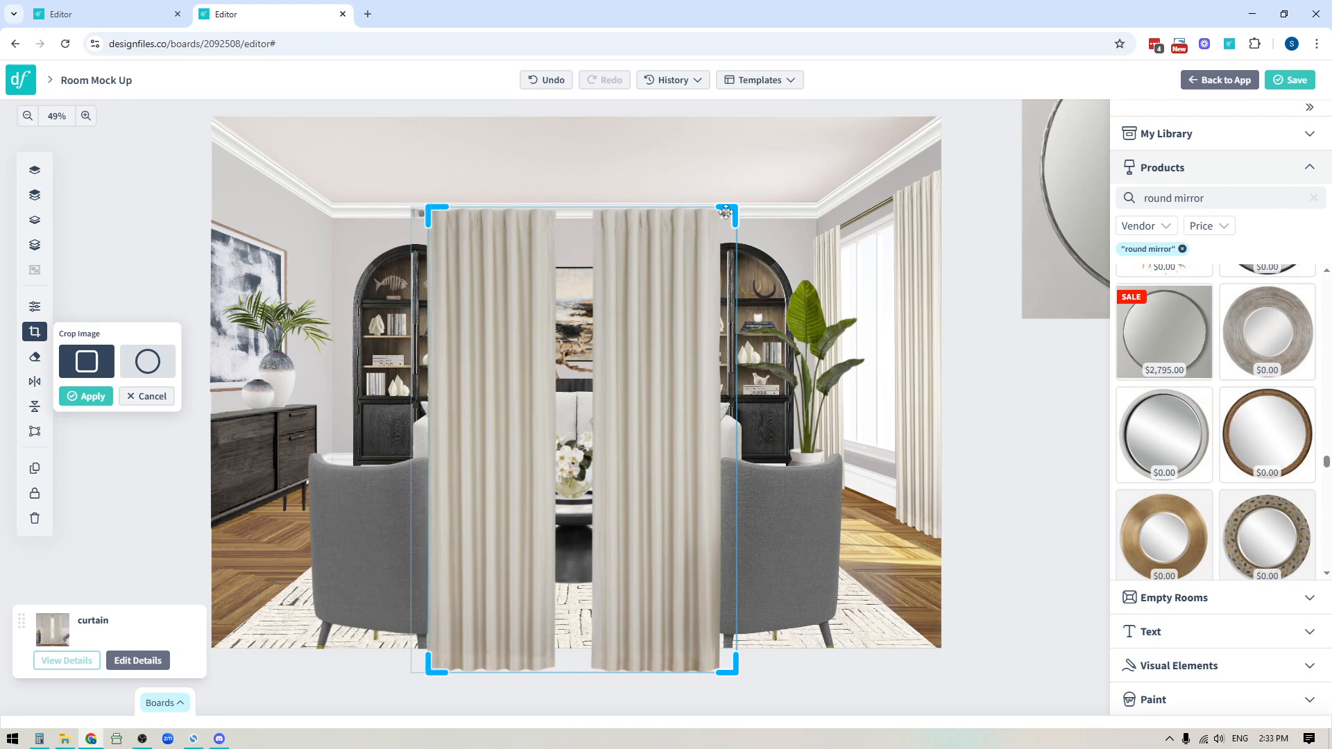
pyautogui.moveTo(723, 213); pyautogui.dragTo(553, 195)
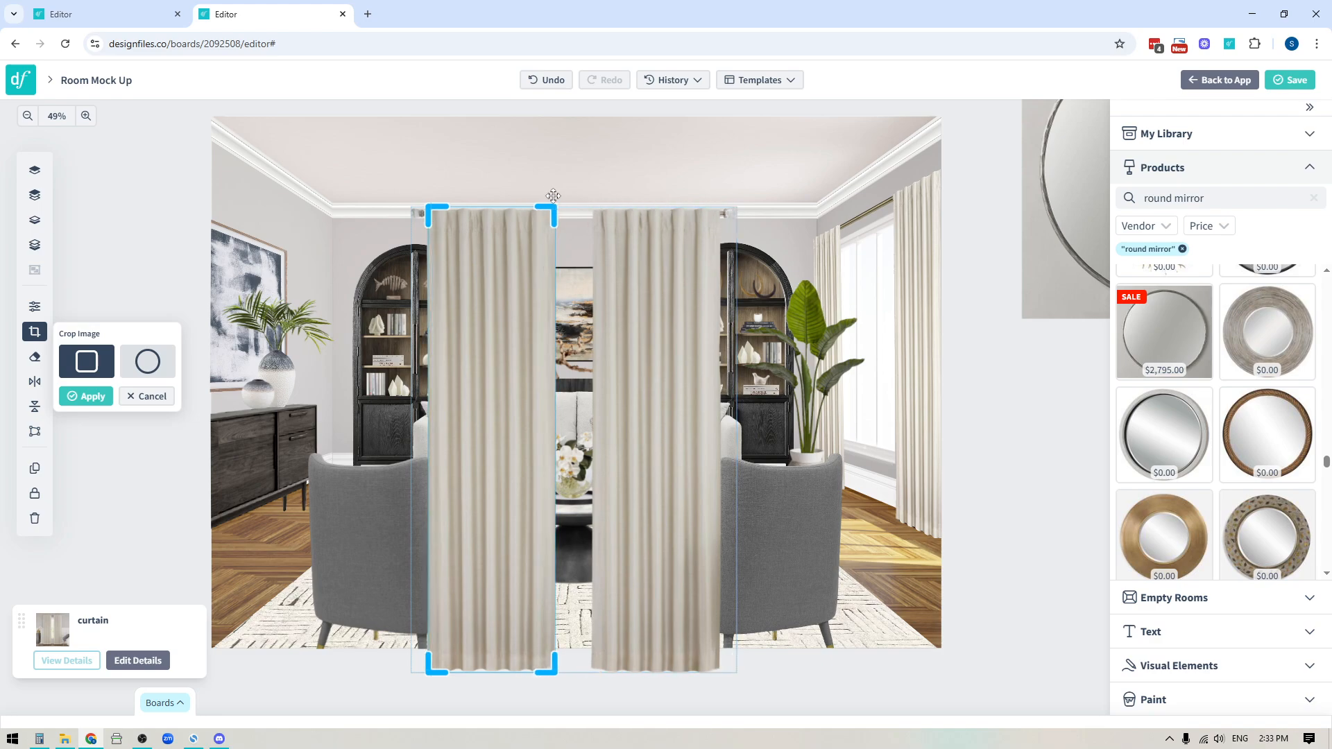
pyautogui.click(88, 396)
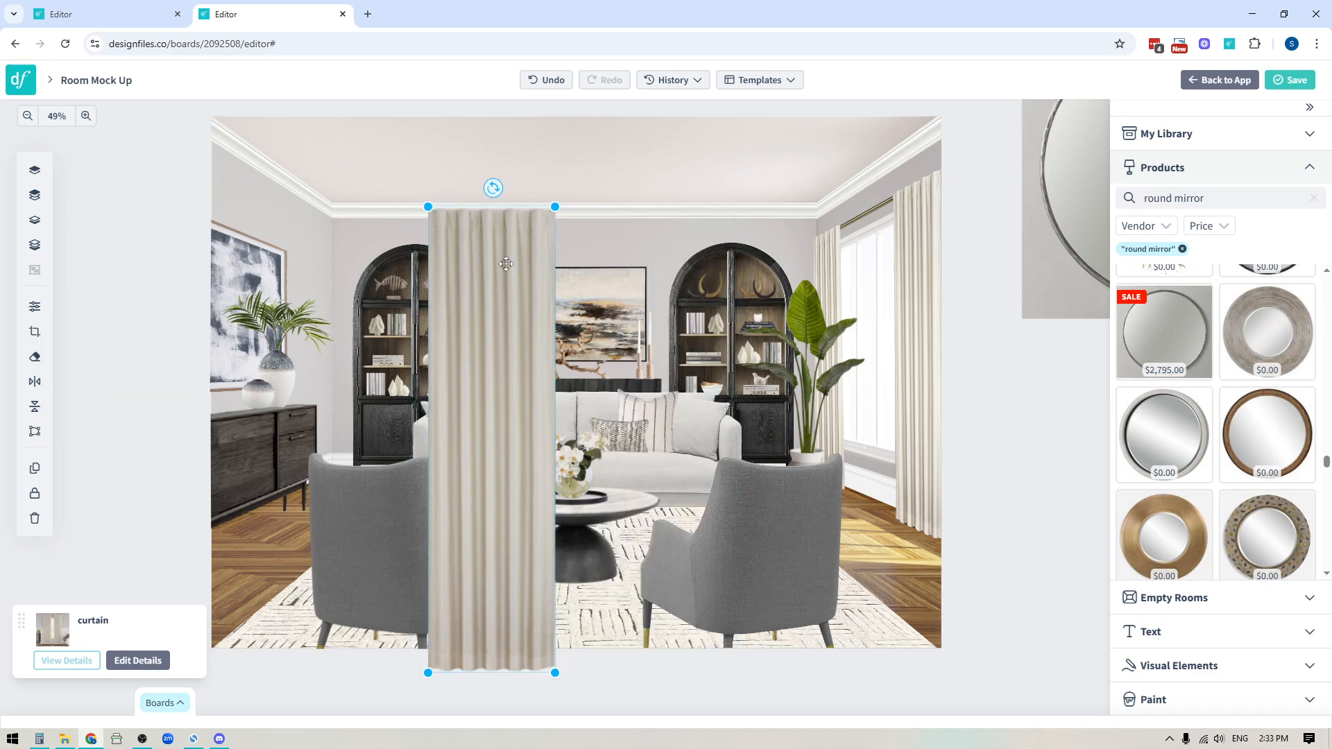
# Step: Shrink the curtain panel over the window wall's front curtain and skew its outer corners to the room's edge and wall perspective
pyautogui.moveTo(498, 226); pyautogui.dragTo(962, 208)
pyautogui.moveTo(1018, 657); pyautogui.dragTo(995, 514)
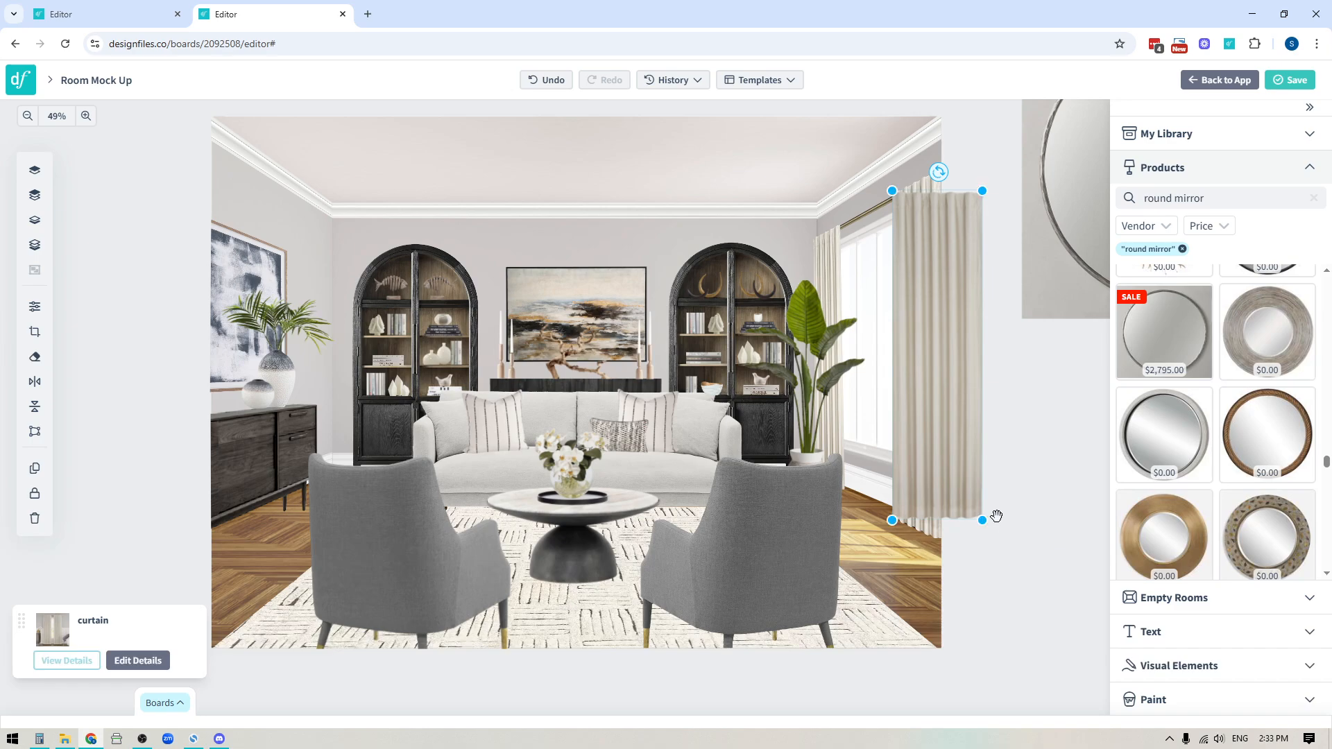
pyautogui.click(37, 436)
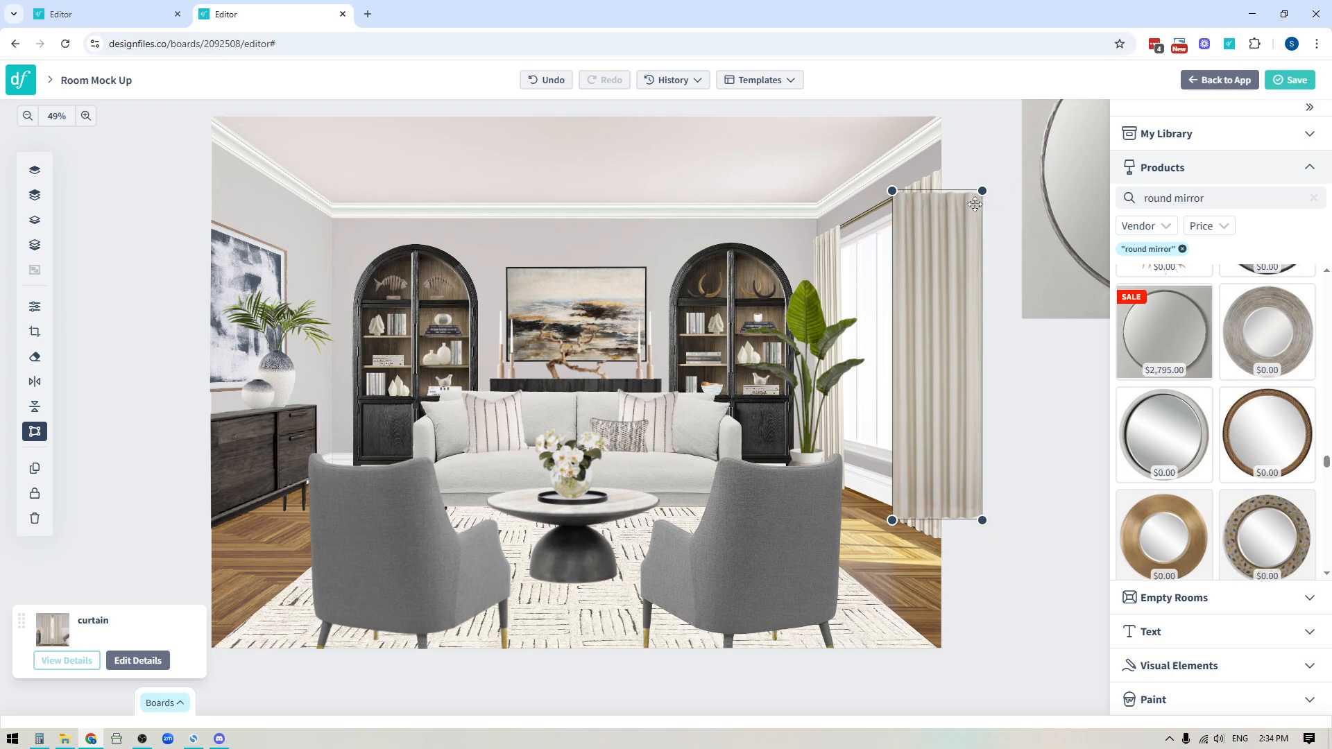
pyautogui.moveTo(982, 190); pyautogui.dragTo(940, 169)
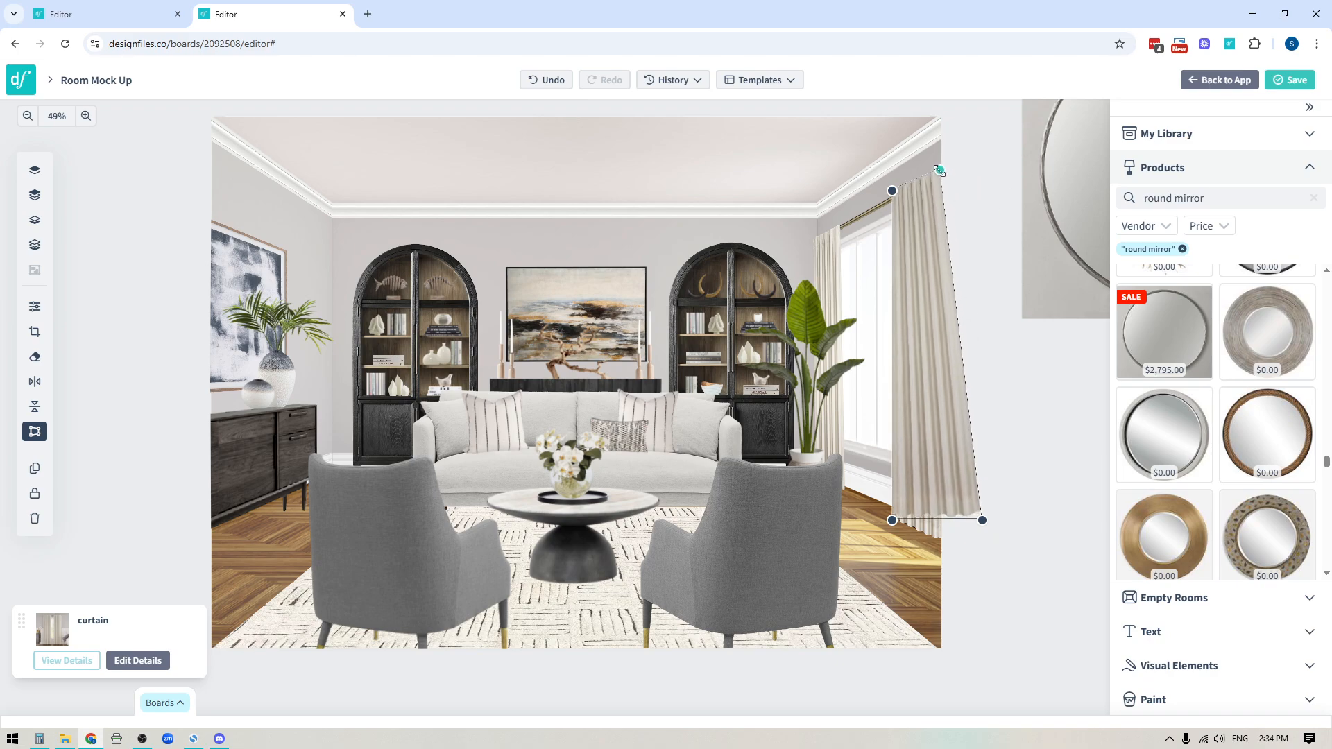
pyautogui.moveTo(982, 520); pyautogui.dragTo(944, 545)
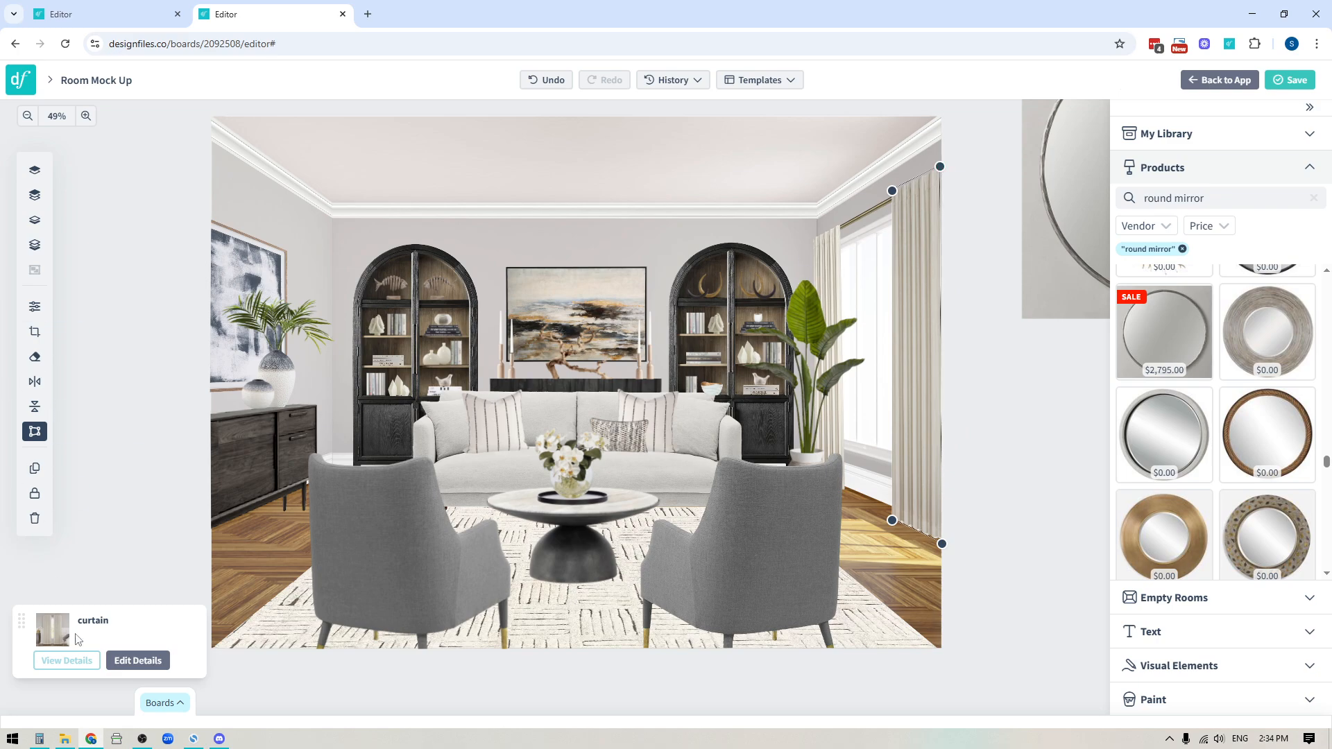
pyautogui.click(165, 473)
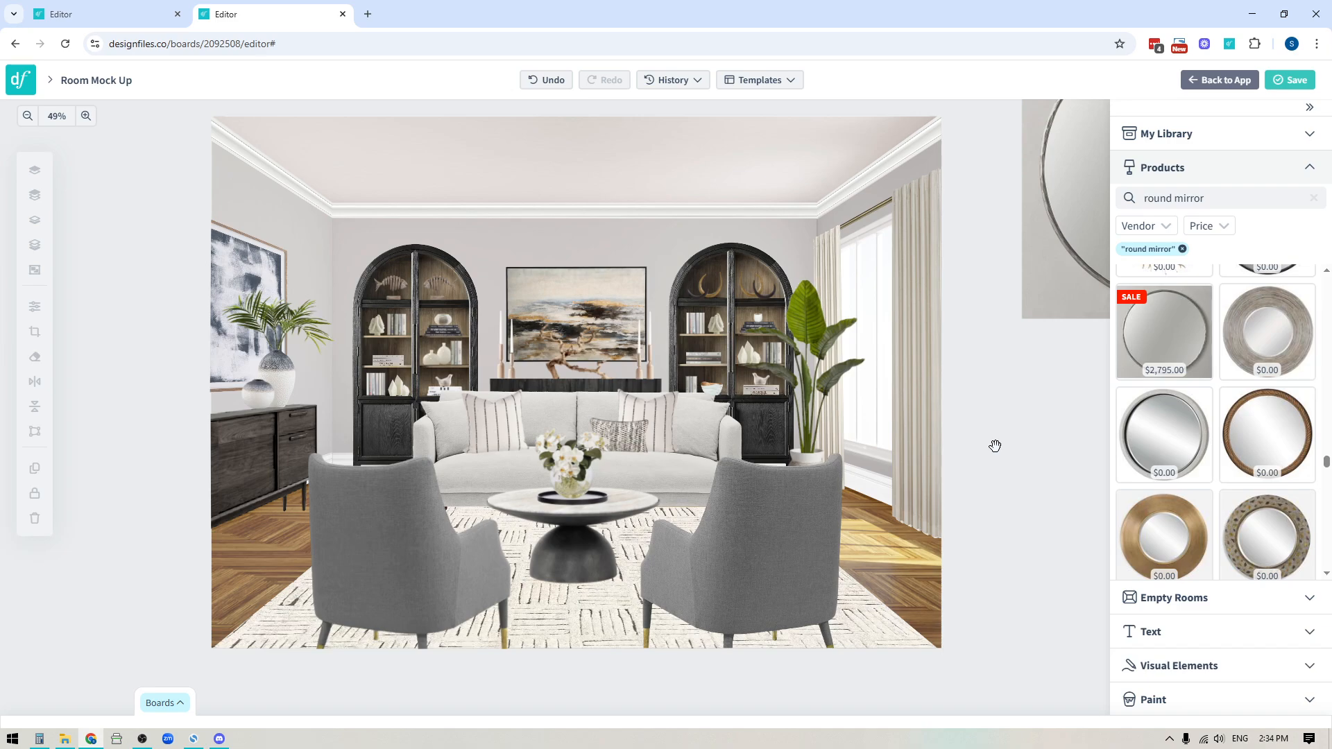
# Step: Bring the round mirror image onto the room and crop it with a circular shape along the outside of its frame
pyautogui.moveTo(1064, 223); pyautogui.dragTo(459, 416)
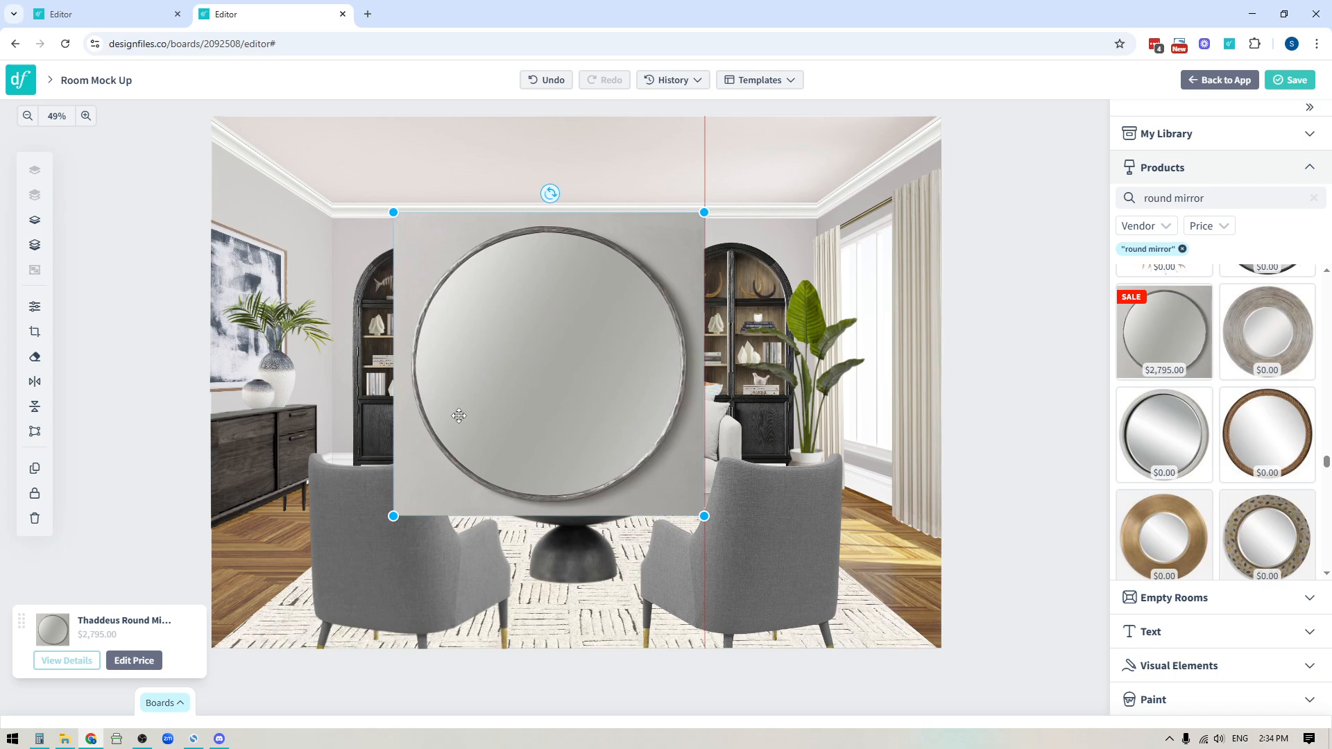
pyautogui.moveTo(500, 328); pyautogui.dragTo(527, 370)
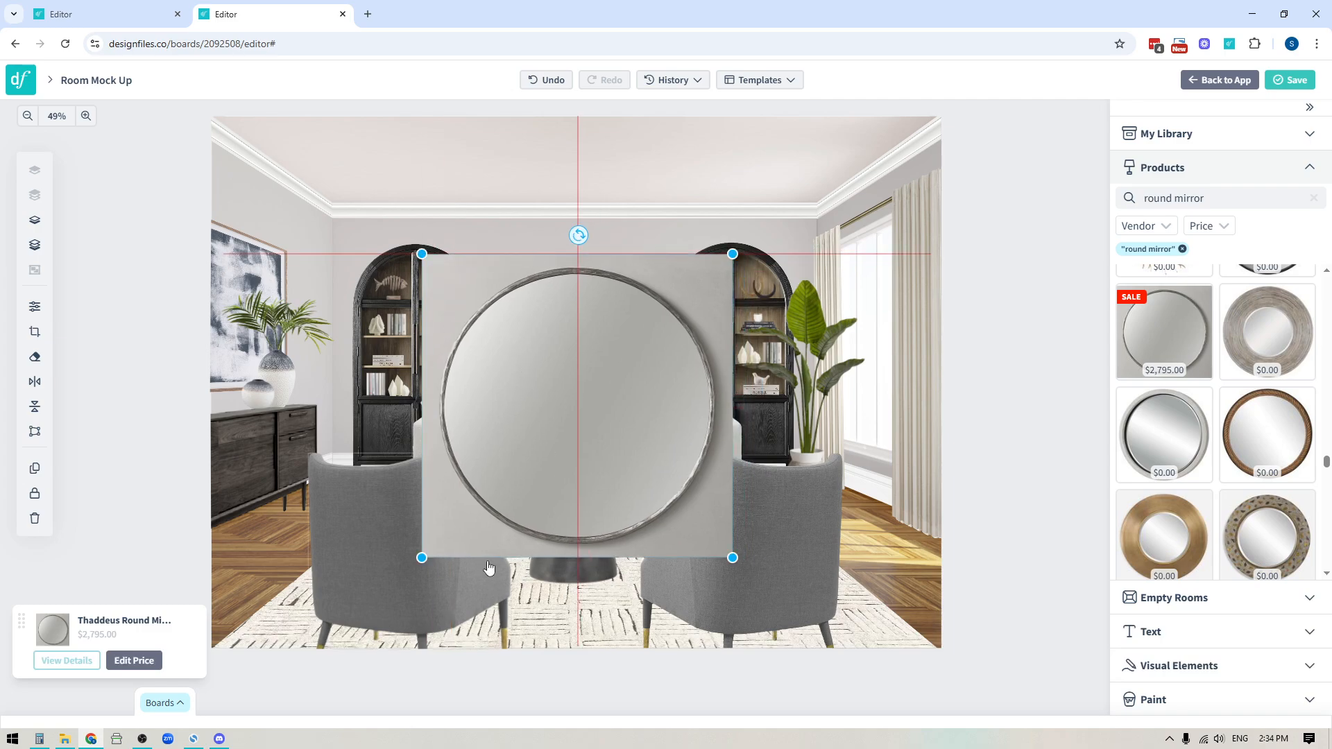
pyautogui.click(33, 334)
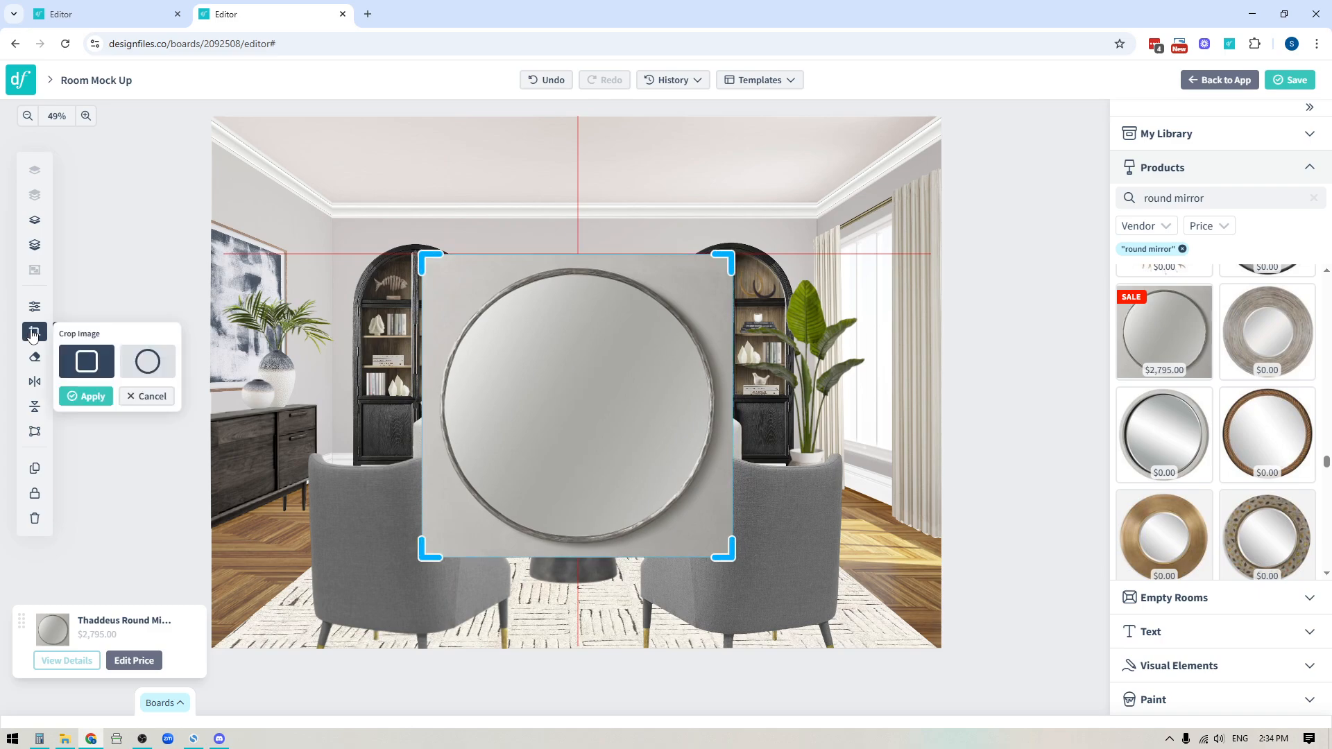
pyautogui.click(148, 362)
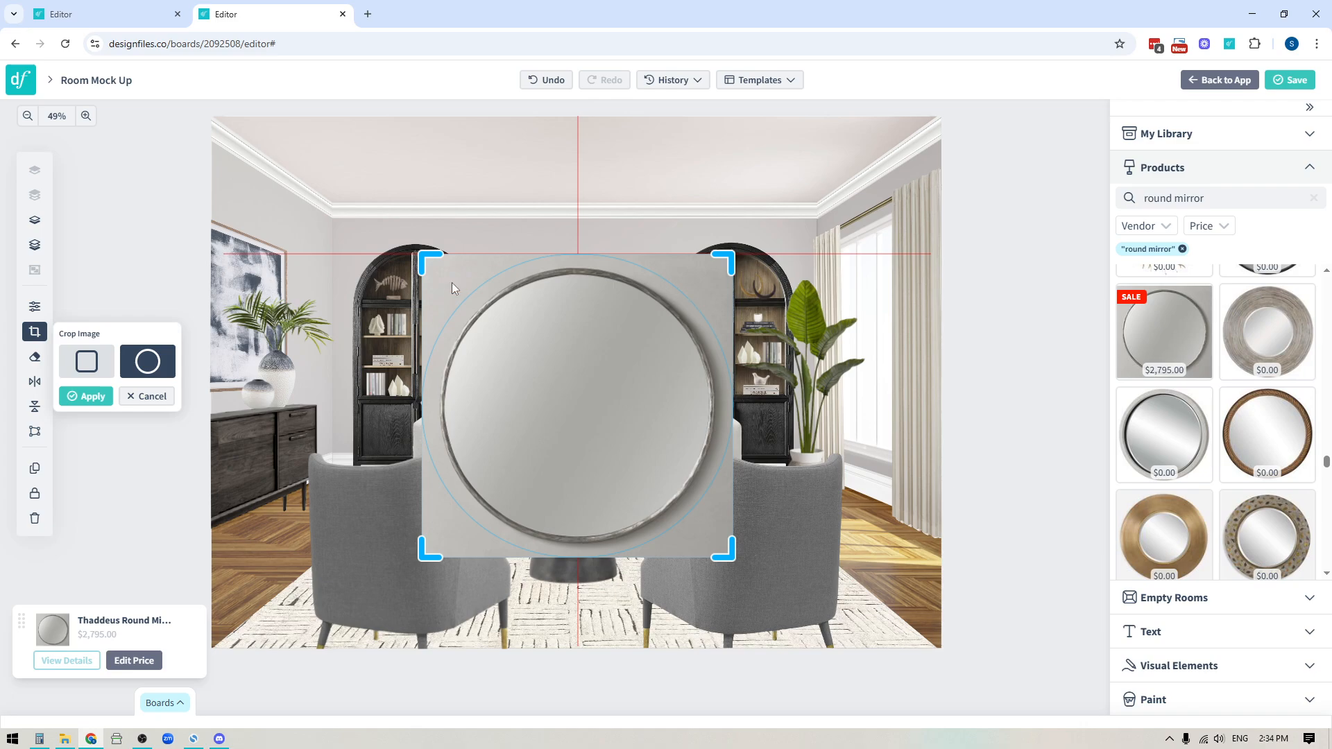
pyautogui.moveTo(425, 260)
pyautogui.mouseDown()
pyautogui.moveTo(441, 268)
pyautogui.moveTo(430, 272)
pyautogui.mouseUp()
pyautogui.moveTo(433, 561); pyautogui.dragTo(447, 562)
pyautogui.moveTo(734, 560); pyautogui.dragTo(714, 536)
pyautogui.moveTo(719, 275); pyautogui.dragTo(712, 277)
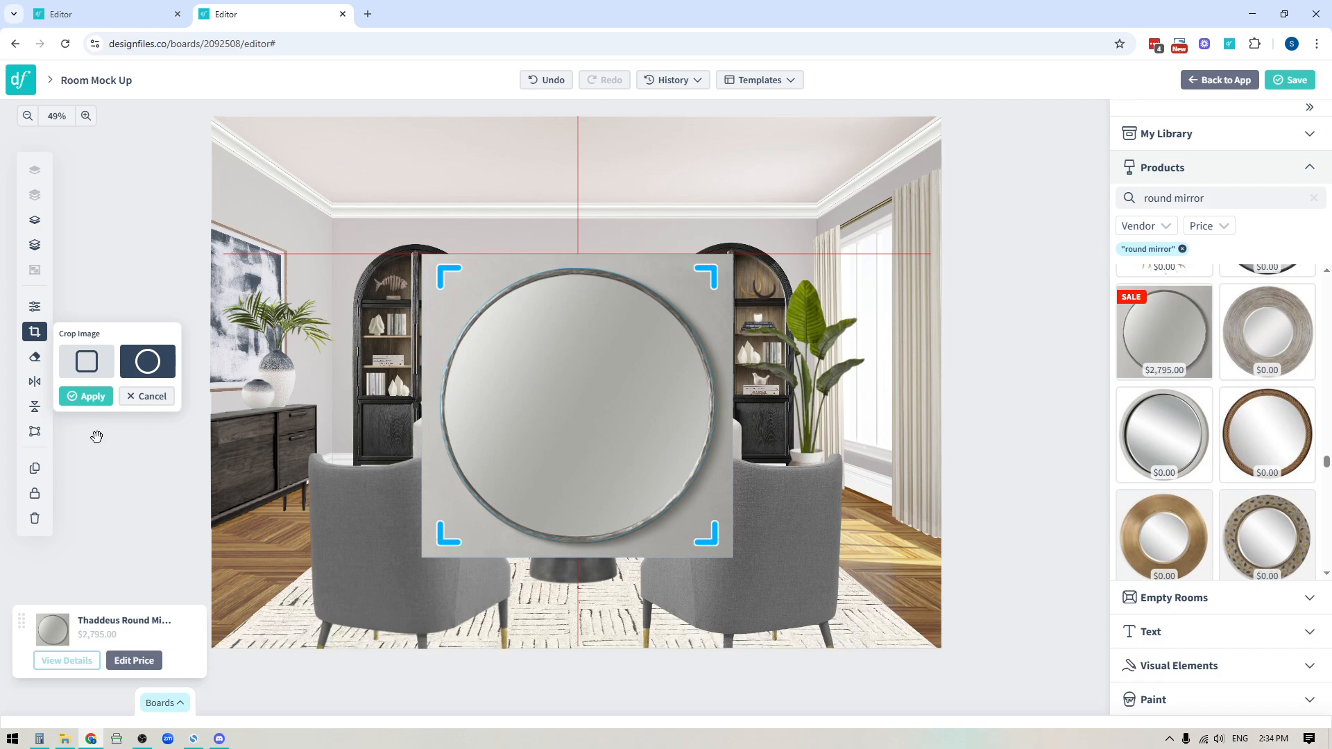
pyautogui.click(88, 401)
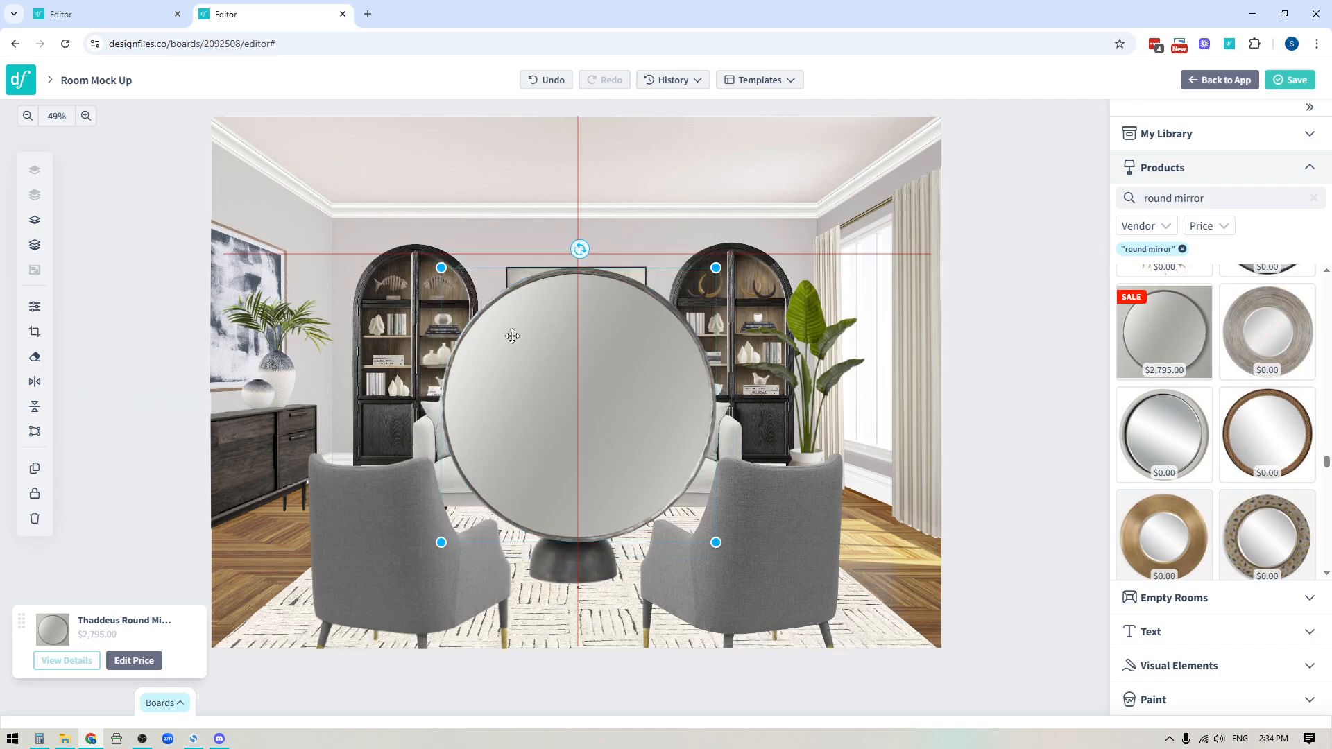
# Step: Shrink the round mirror and place it over the painting between the two arched cabinets
pyautogui.moveTo(512, 336); pyautogui.dragTo(510, 235)
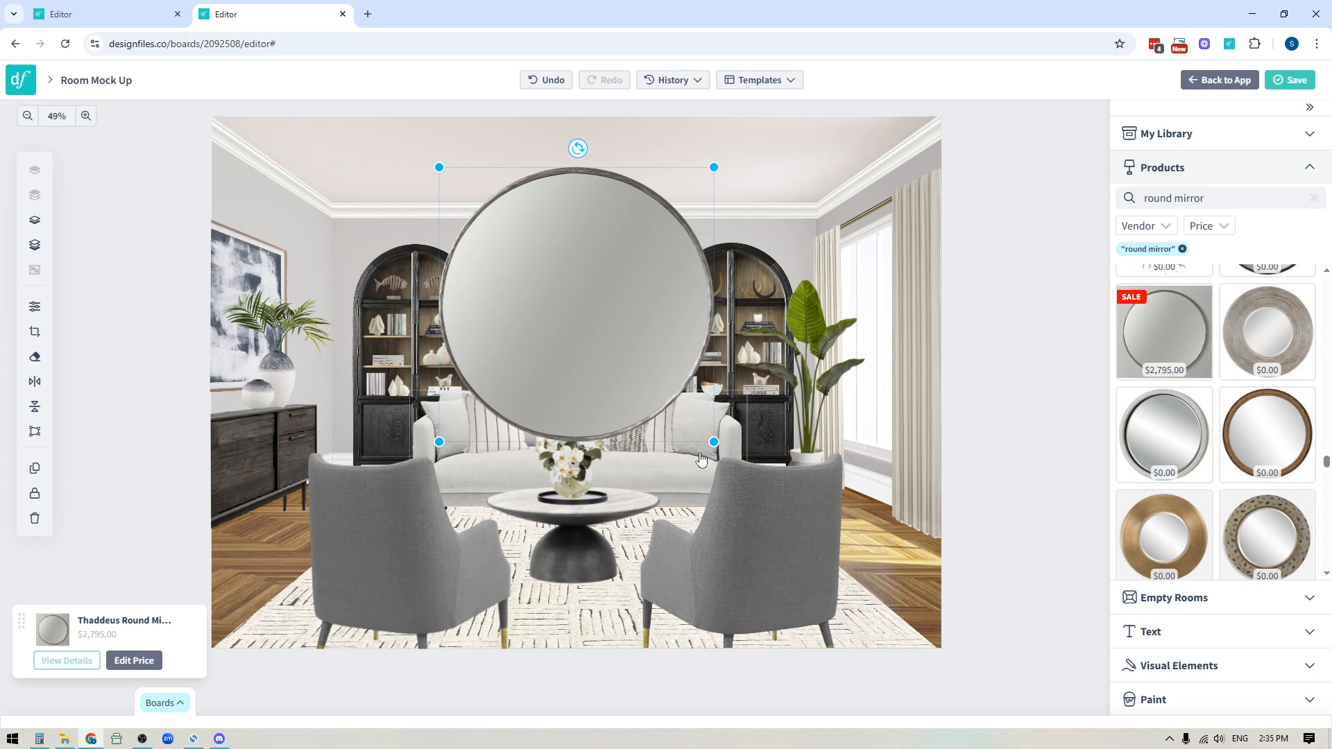
pyautogui.moveTo(712, 441); pyautogui.dragTo(583, 299)
pyautogui.moveTo(515, 238); pyautogui.dragTo(584, 311)
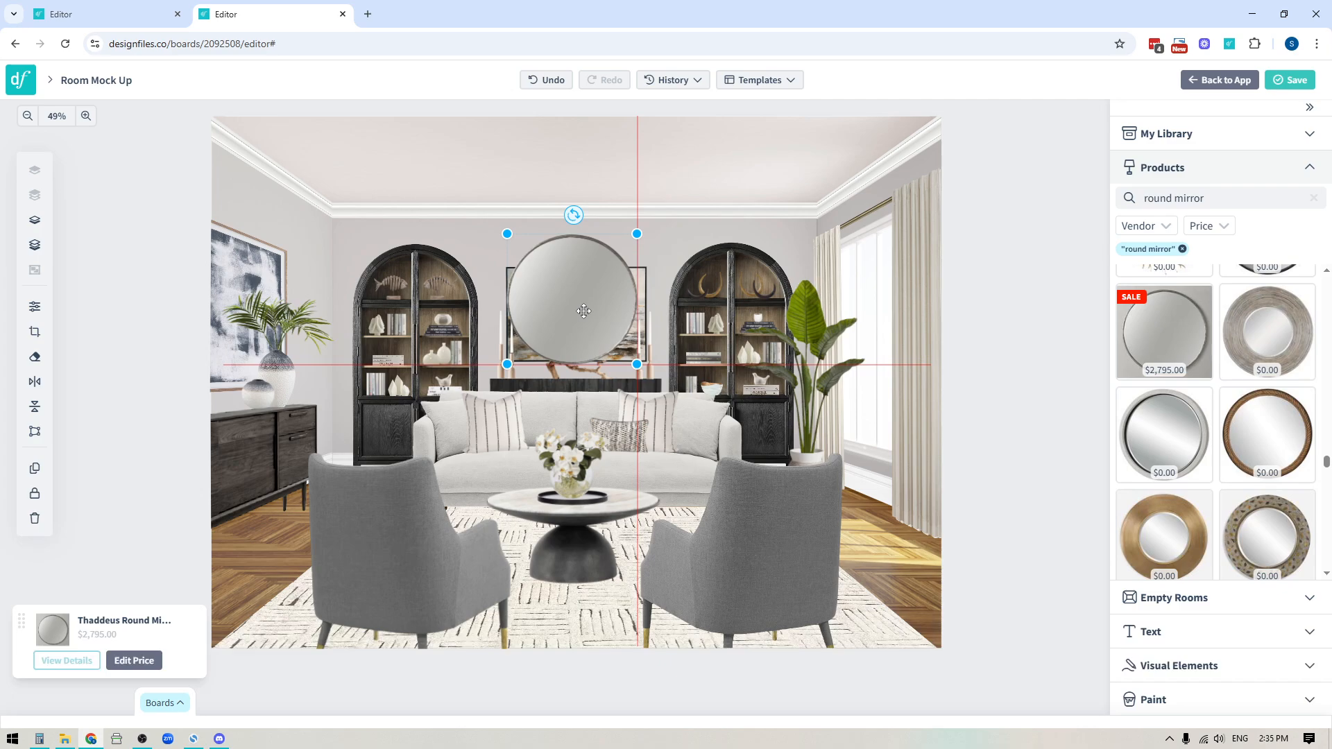
# Step: Switch to the Concept 2 board and add Farrow & Ball paint swatches 14, 13 and 1 in a column beside the circular samples
pyautogui.click(117, 15)
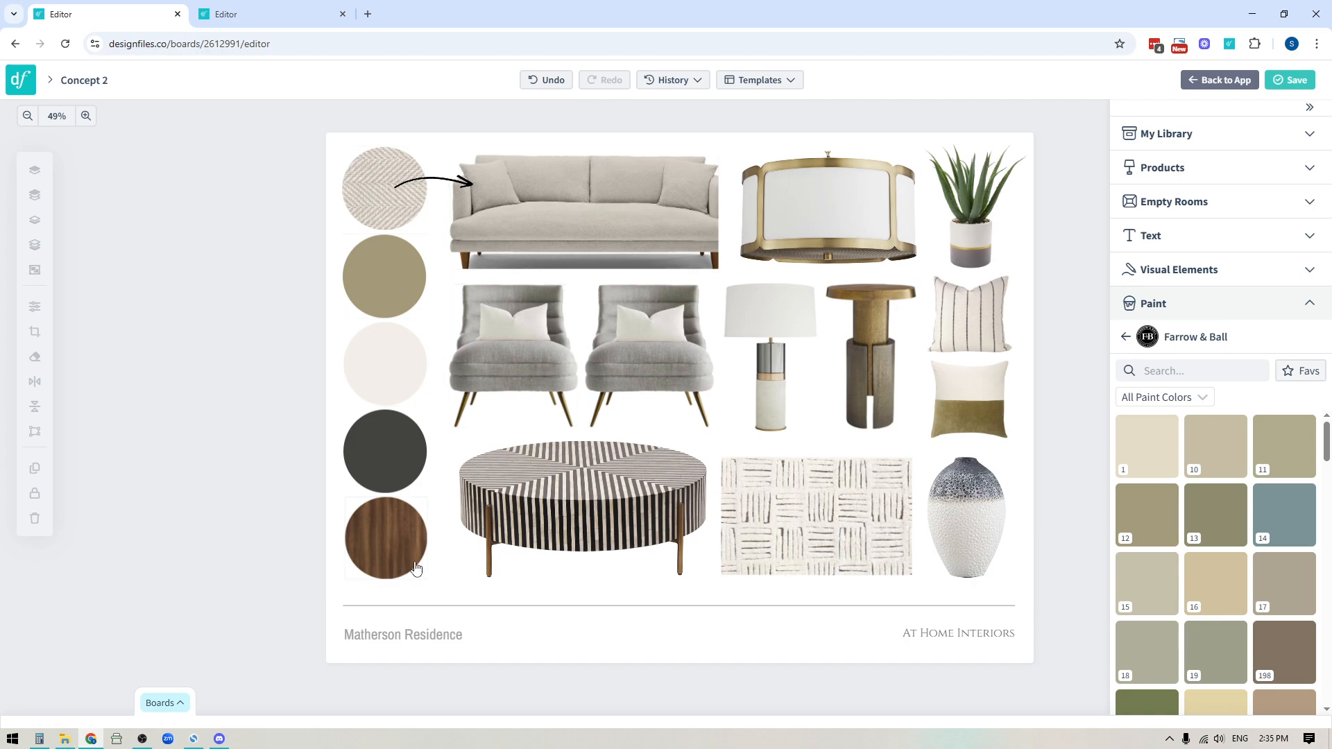
pyautogui.moveTo(1283, 513)
pyautogui.mouseDown()
pyautogui.moveTo(479, 259)
pyautogui.moveTo(221, 200)
pyautogui.mouseUp()
pyautogui.moveTo(1214, 514); pyautogui.dragTo(208, 375)
pyautogui.moveTo(1144, 448); pyautogui.dragTo(251, 528)
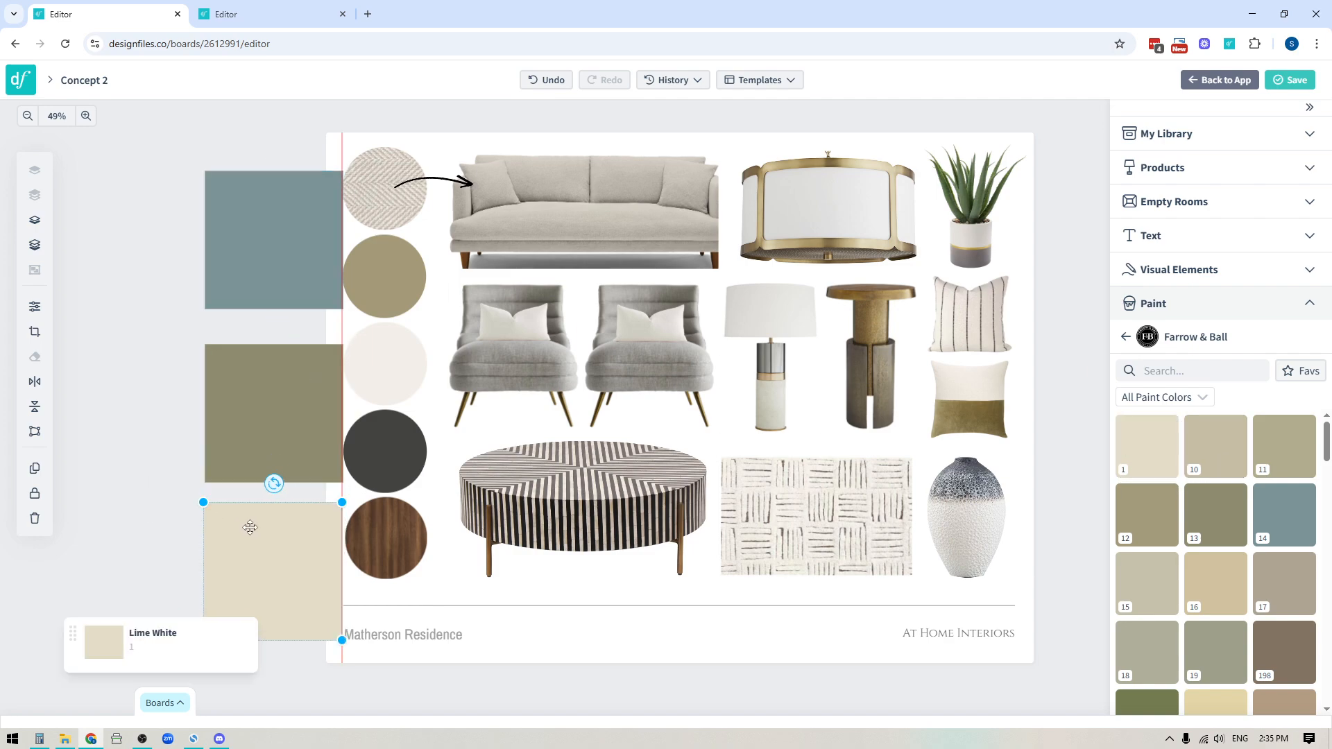
# Step: Scale the three new paint swatches down together to about the size of the circular samples
pyautogui.click(301, 248)
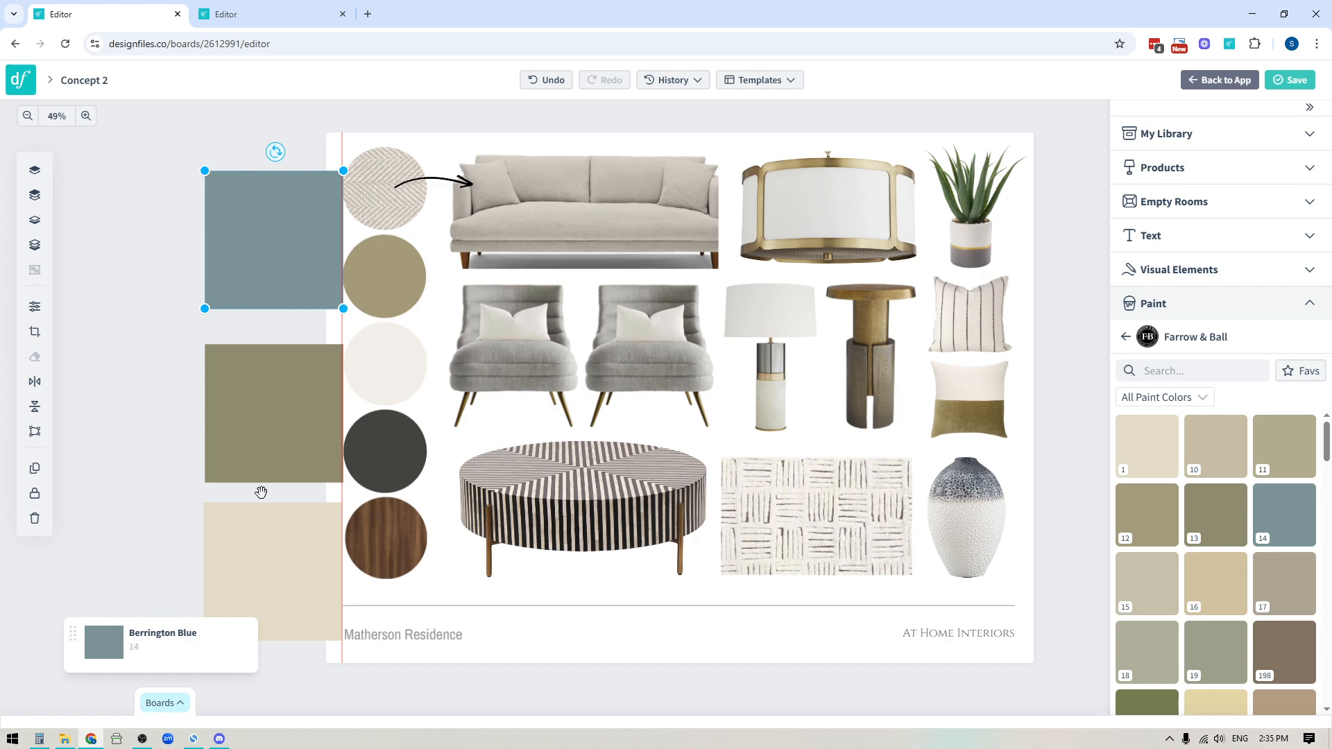
pyautogui.keyDown('shift'); pyautogui.click(268, 417); pyautogui.keyUp('shift')
pyautogui.keyDown('shift'); pyautogui.click(283, 554); pyautogui.keyUp('shift')
pyautogui.moveTo(342, 639); pyautogui.dragTo(276, 440)
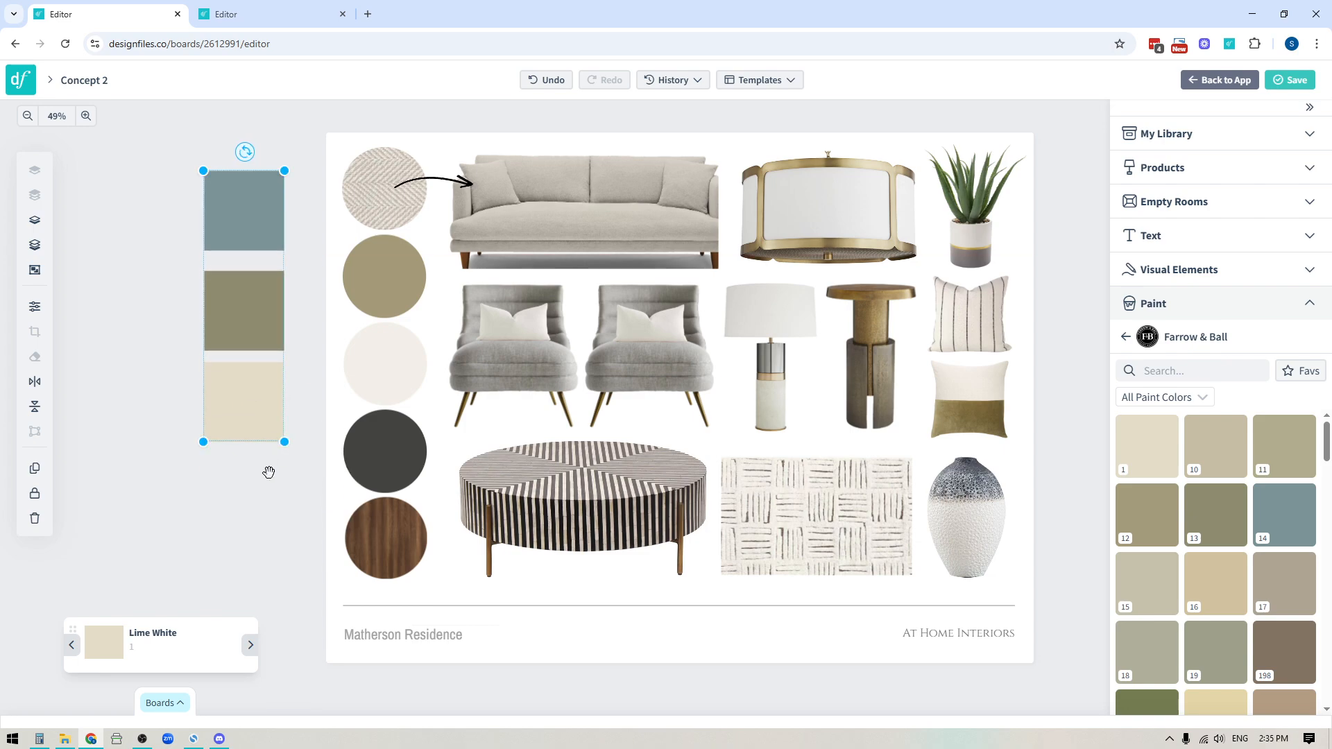
pyautogui.click(232, 511)
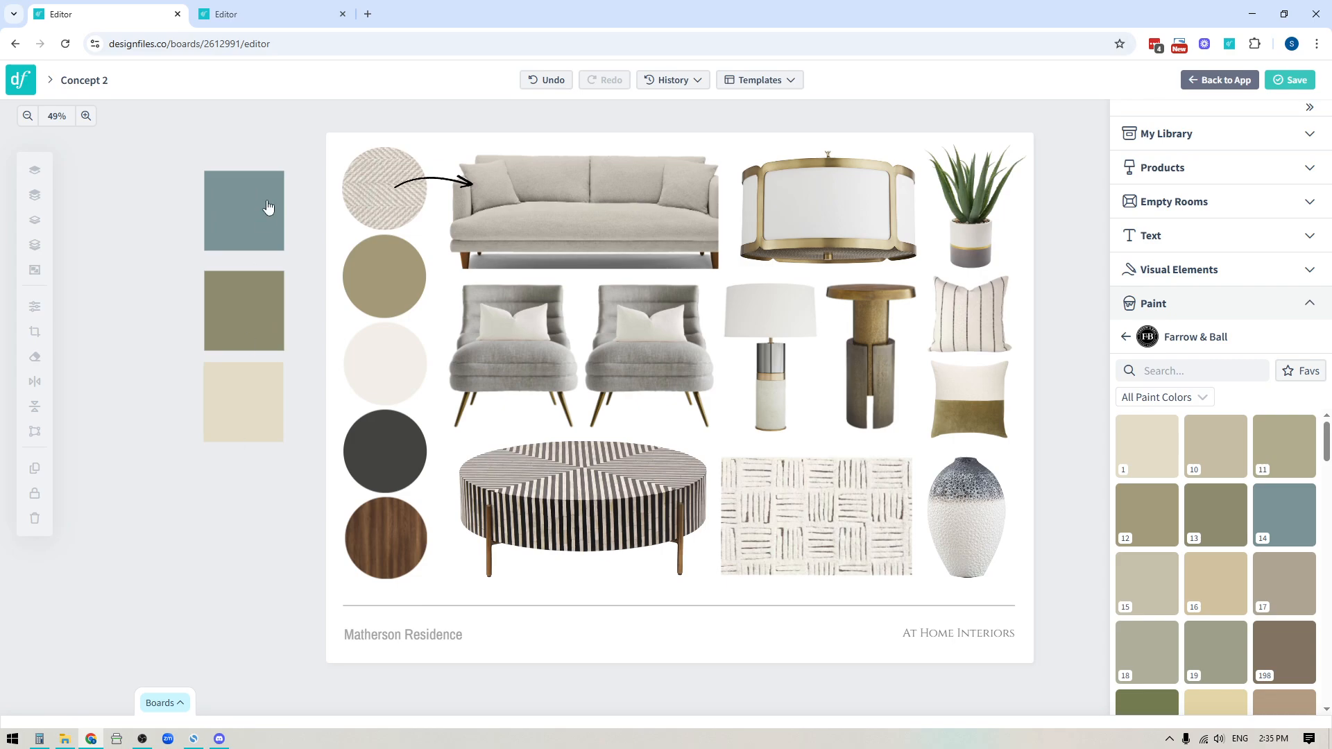
# Step: Crop the blue Berrington Blue paint swatch beside the board to a circle
pyautogui.click(239, 223)
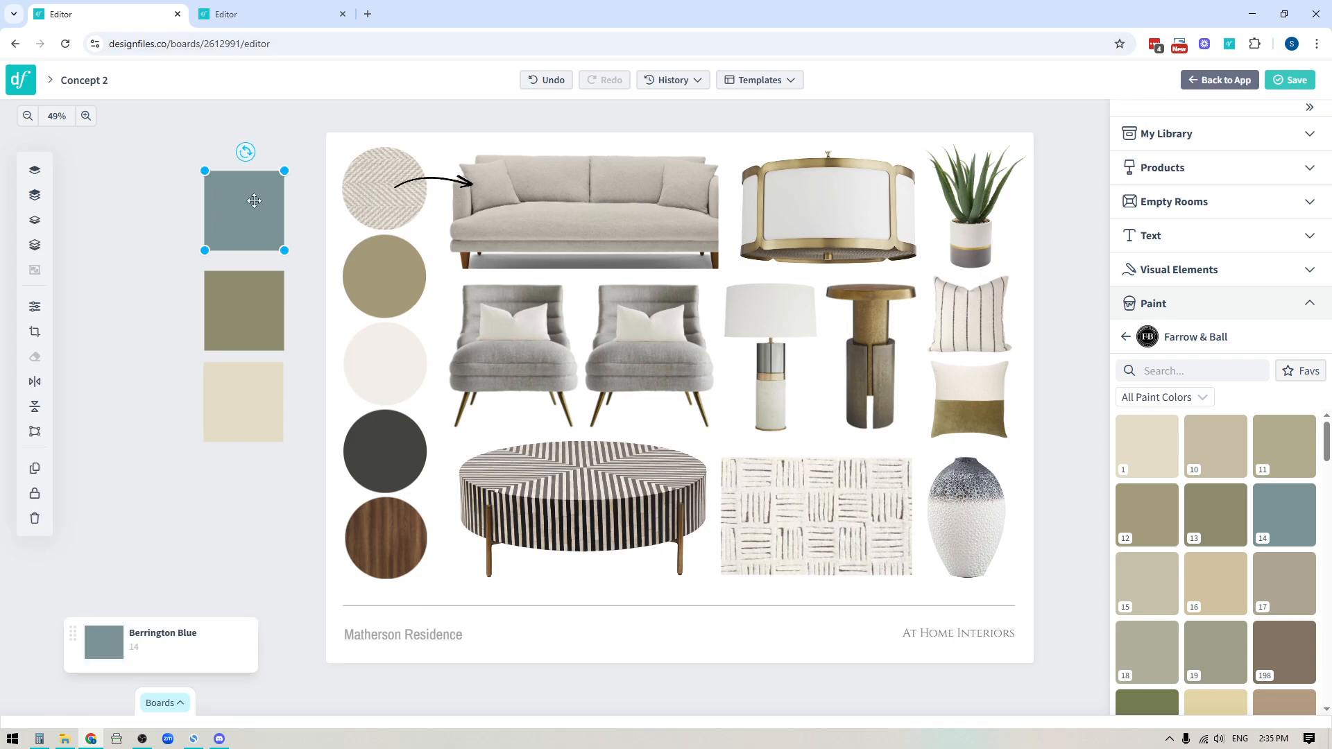
pyautogui.click(44, 331)
pyautogui.click(154, 367)
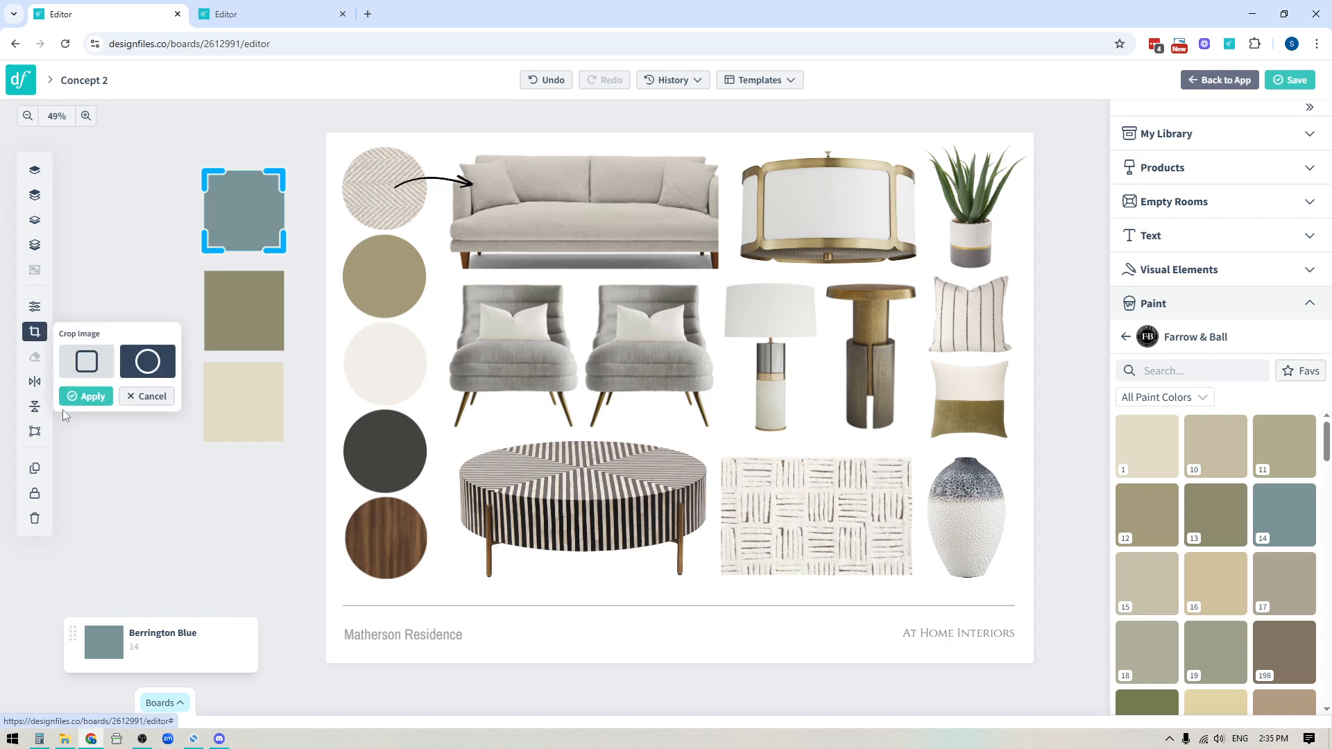
pyautogui.click(86, 396)
# Step: Crop the green Olive paint swatch in the middle of the new column to a circle
pyautogui.click(267, 330)
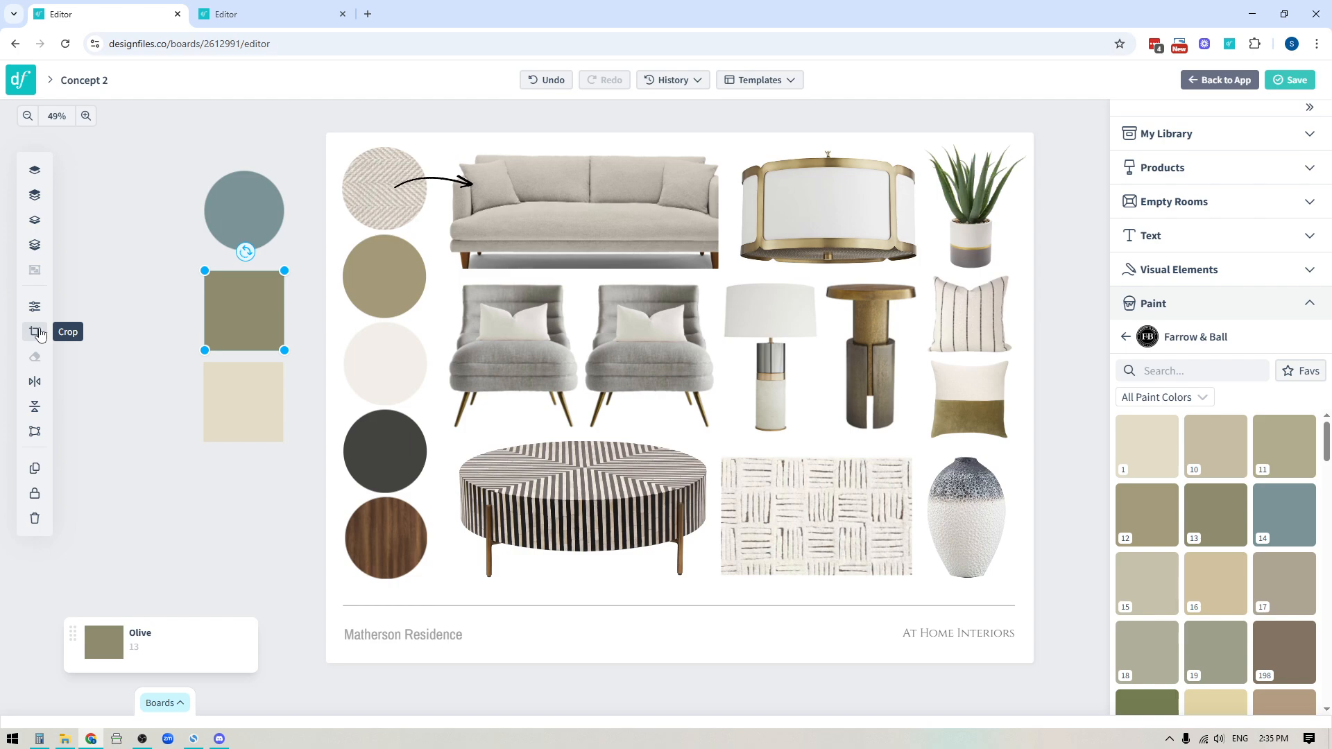
pyautogui.click(40, 332)
pyautogui.click(154, 367)
pyautogui.click(85, 394)
# Step: Crop the cream Lime White paint swatch at the end of the new column to a circle
pyautogui.click(255, 416)
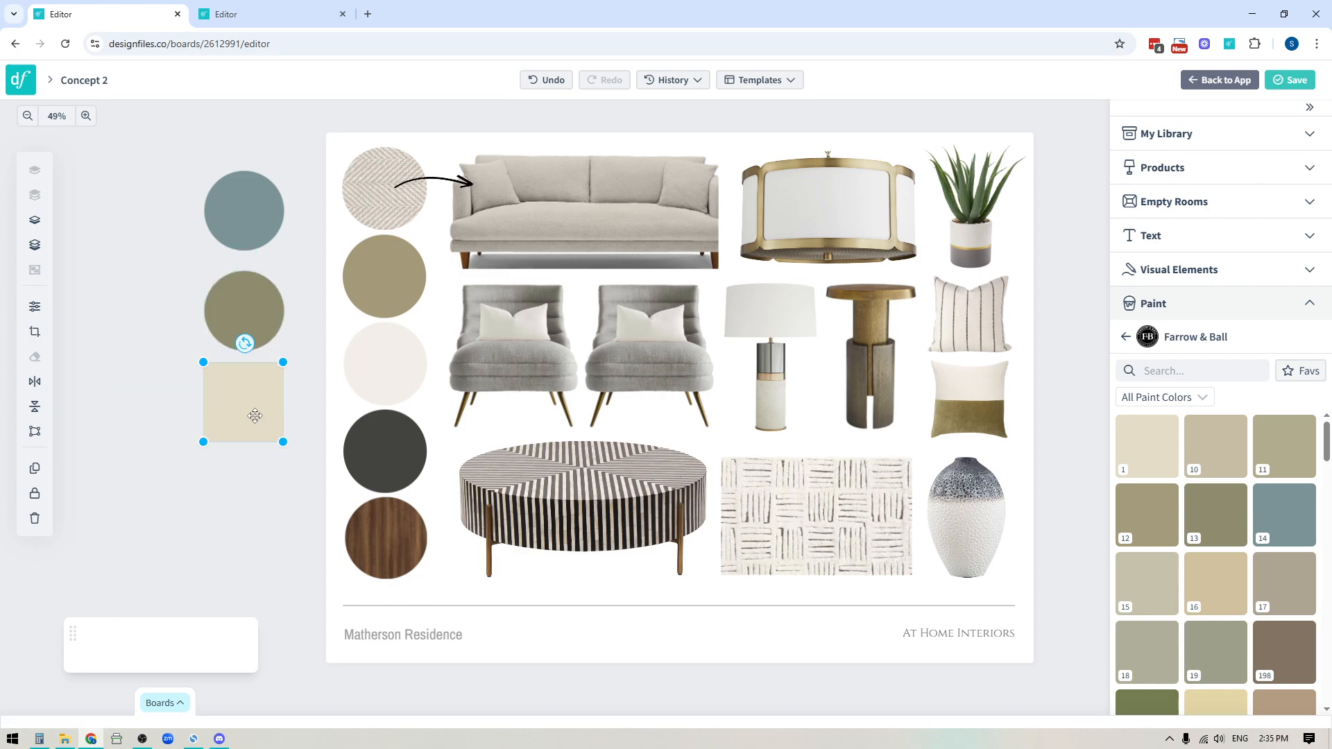
pyautogui.click(35, 332)
pyautogui.click(154, 368)
pyautogui.click(86, 395)
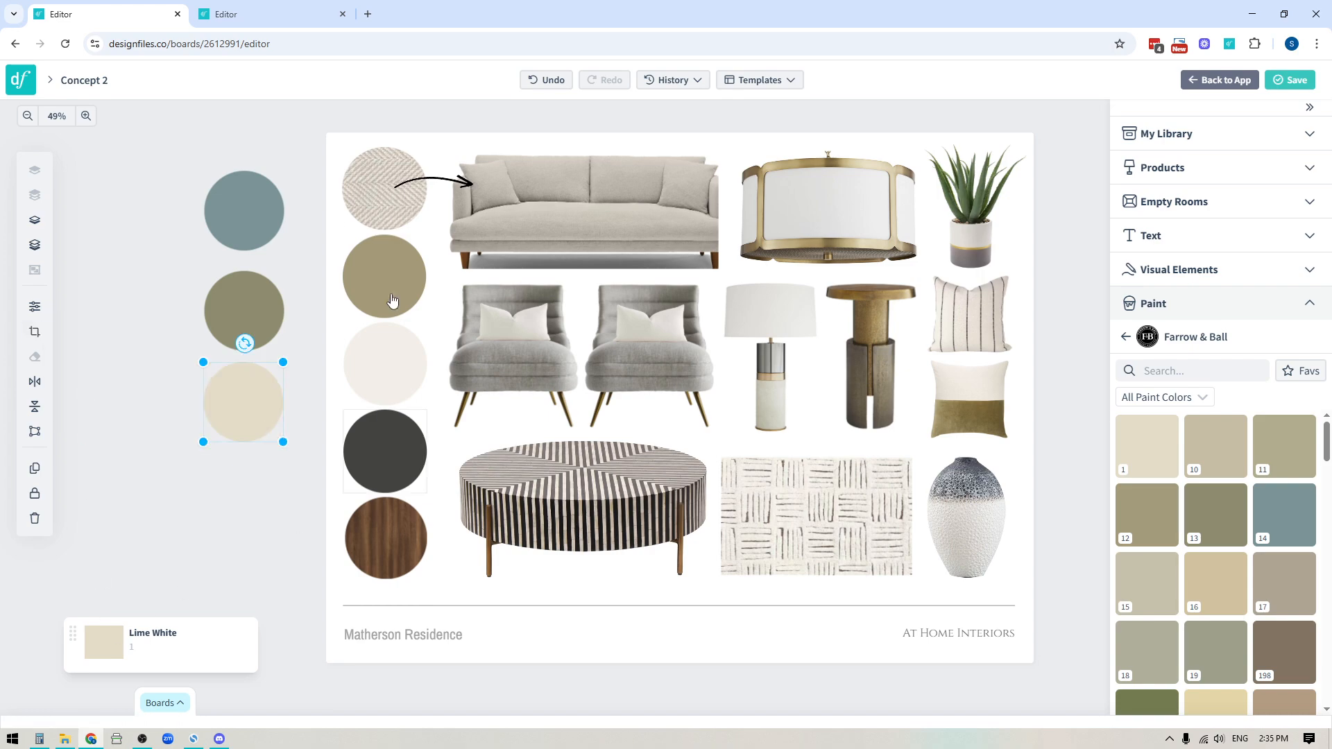
# Step: Move the Olive and Lime White circles up, aligned under the blue one, so the three swatches are closely and evenly spaced
pyautogui.click(243, 316)
pyautogui.moveTo(257, 308)
pyautogui.mouseDown()
pyautogui.moveTo(215, 320)
pyautogui.moveTo(256, 294)
pyautogui.mouseUp()
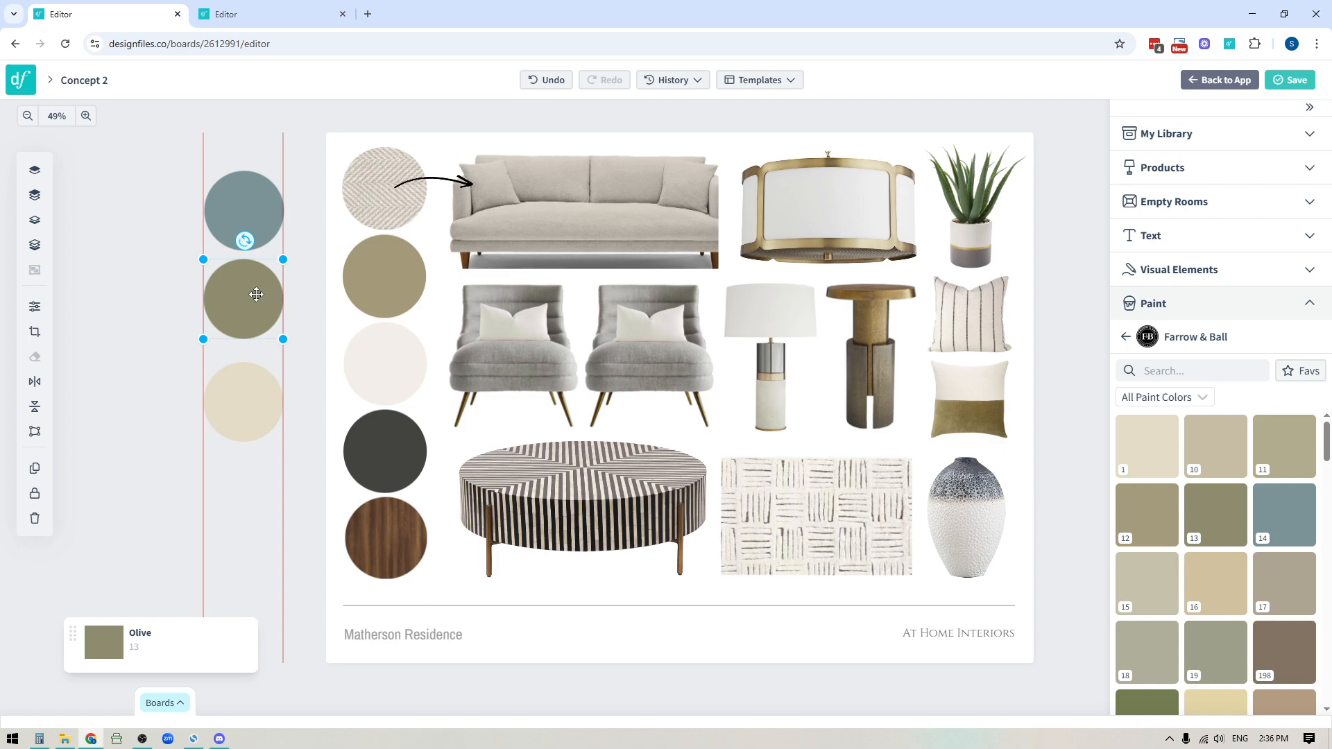
pyautogui.click(253, 401)
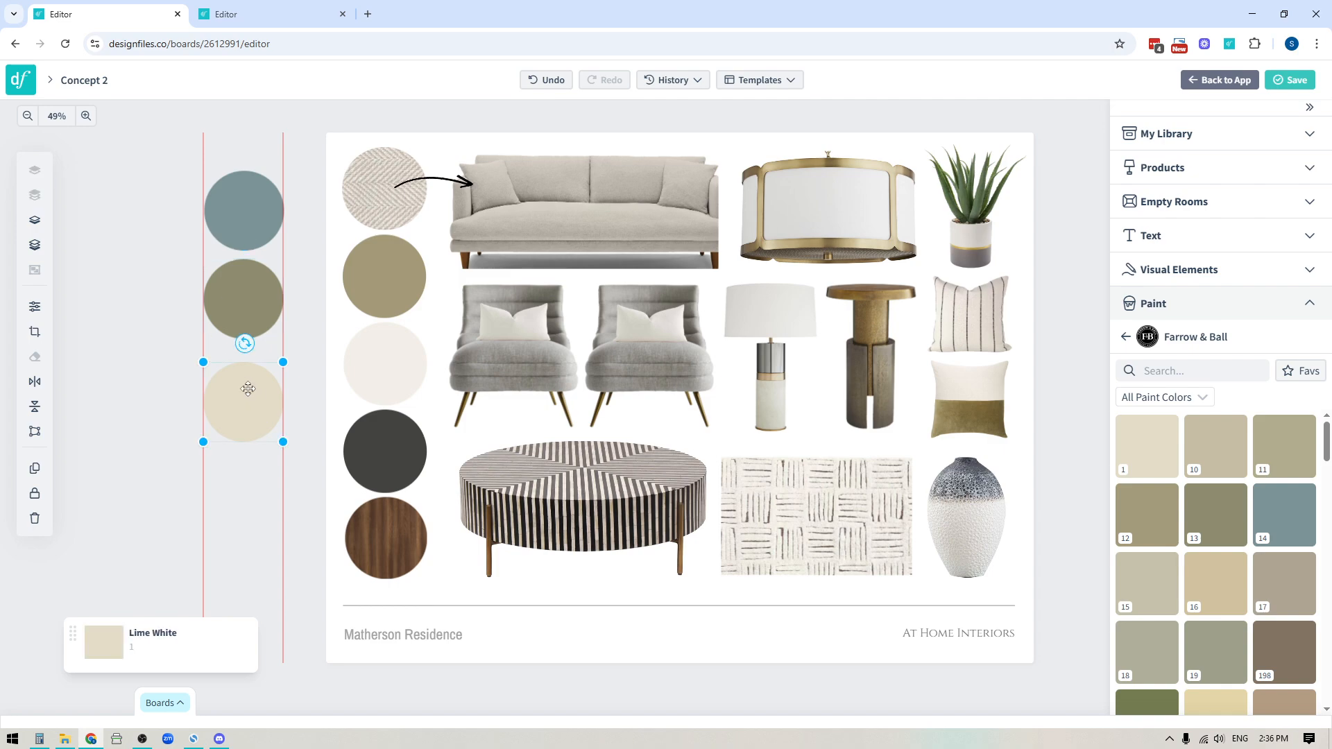
pyautogui.moveTo(247, 388); pyautogui.dragTo(246, 387)
pyautogui.press('Up')
pyautogui.press('Up')
pyautogui.press('Up')
pyautogui.press('Up')
pyautogui.press('Up')
pyautogui.press('Up')
pyautogui.press('Up')
pyautogui.press('Up')
pyautogui.press('Up')
pyautogui.press('Up')
pyautogui.press('Up')
pyautogui.press('Up')
pyautogui.press('Up')
pyautogui.press('Up')
pyautogui.press('Up')
pyautogui.press('Up')
pyautogui.press('Up')
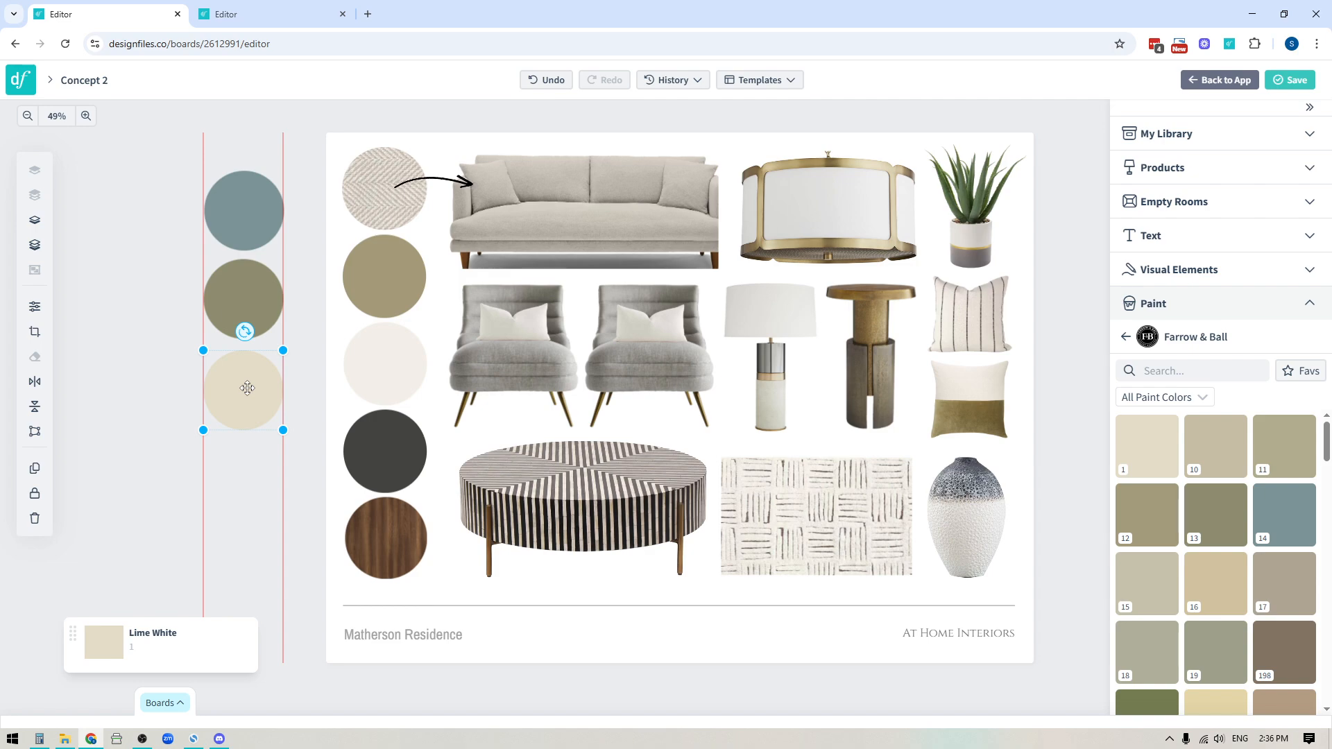
pyautogui.click(138, 465)
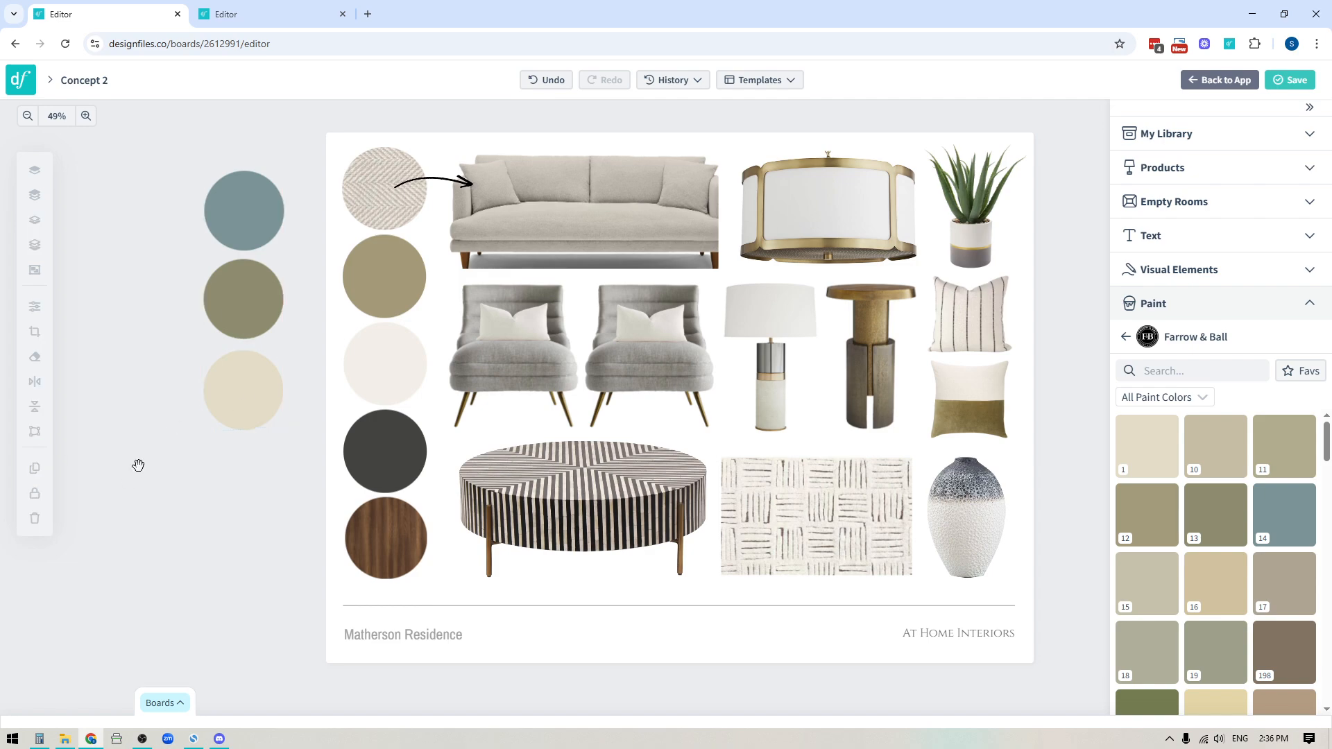